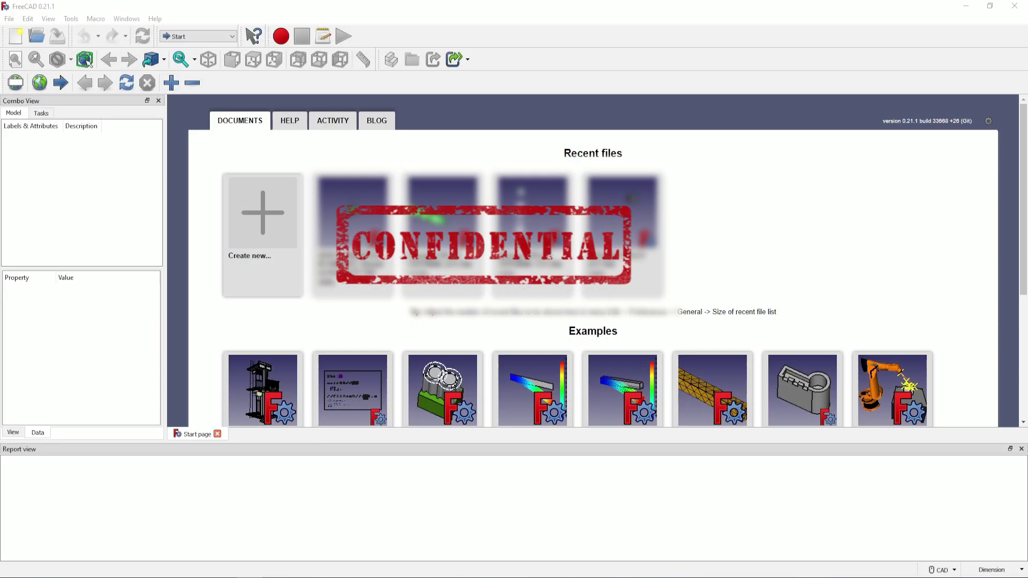
- Create a new Part Design document with a body and an empty XY-plane sketch
{"action": "left_click", "coordinate": [256, 205]}
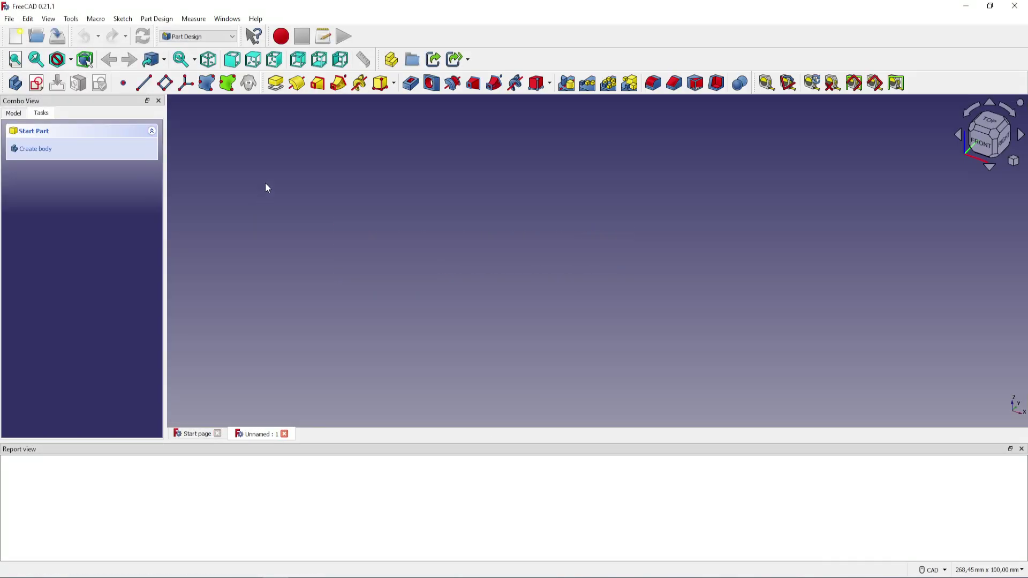
{"action": "left_click", "coordinate": [225, 37]}
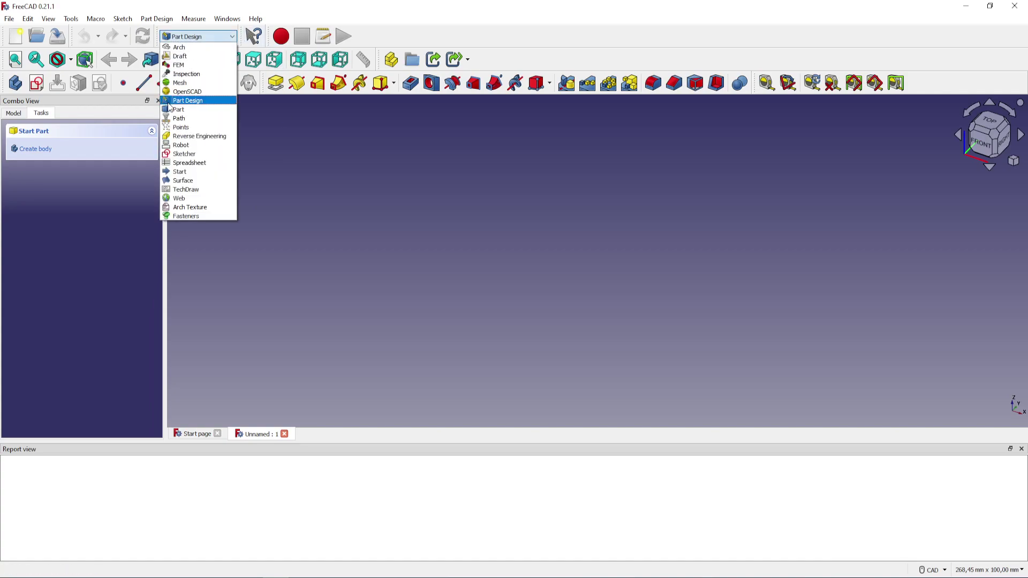
{"action": "left_click", "coordinate": [212, 102]}
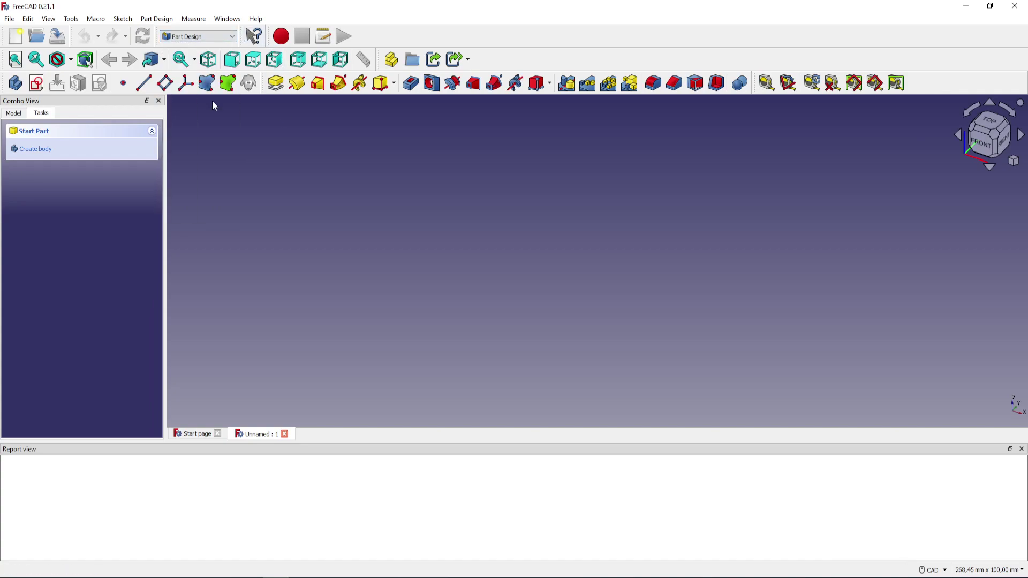
{"action": "left_click", "coordinate": [47, 149]}
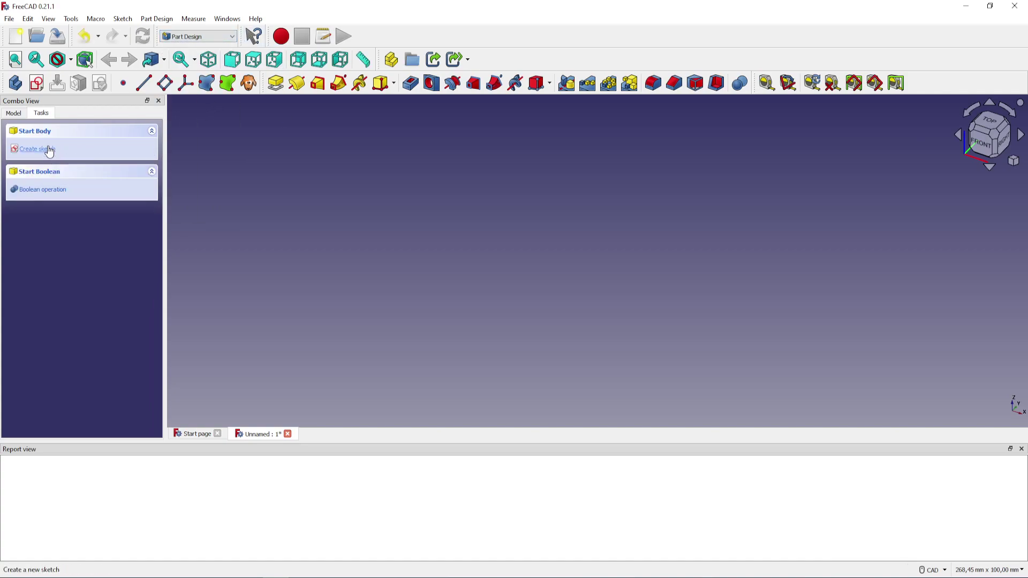
{"action": "left_click", "coordinate": [47, 148]}
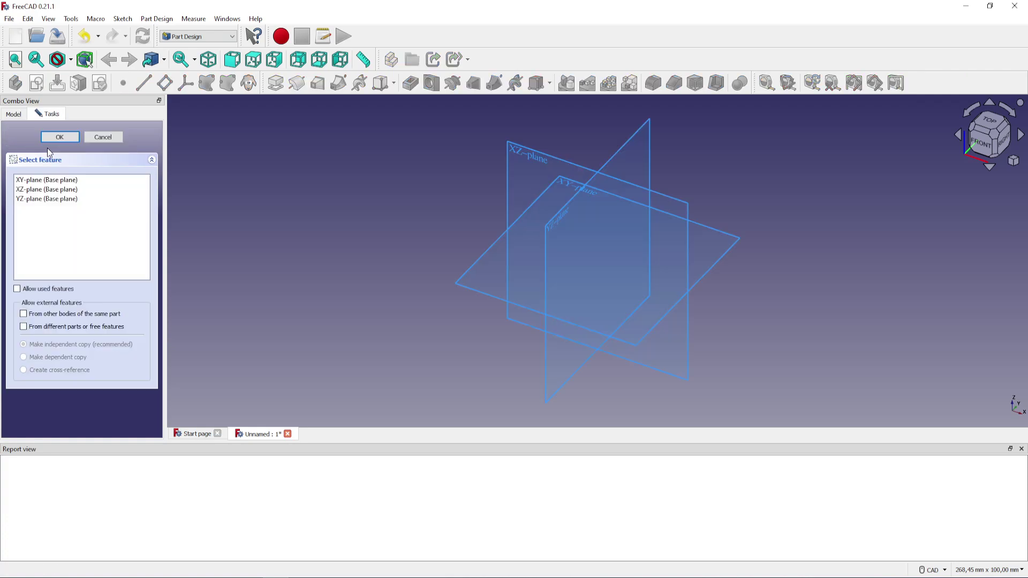
{"action": "left_click", "coordinate": [570, 188]}
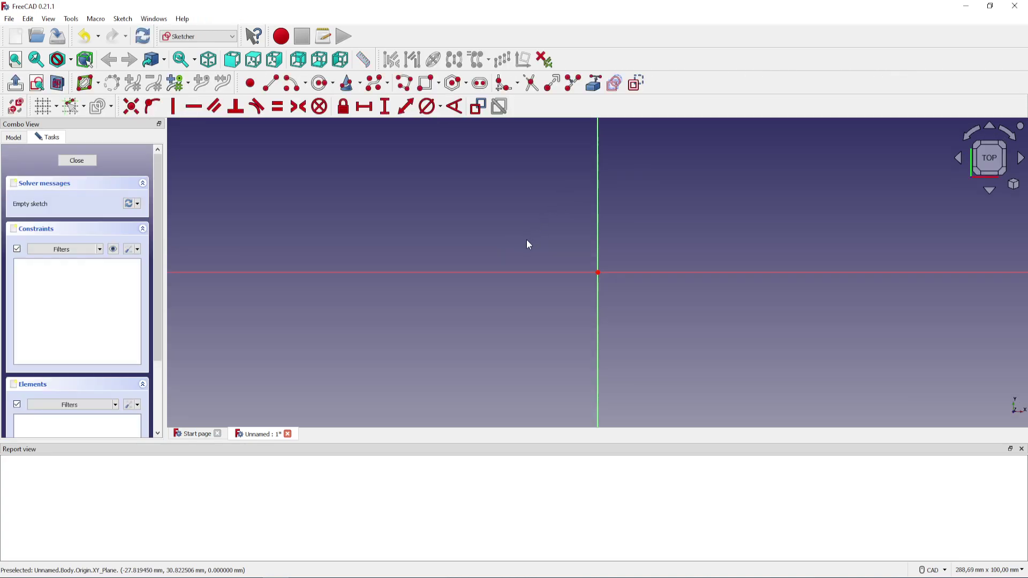
- Draw a circle centred on the sketch origin
{"action": "left_click", "coordinate": [320, 84]}
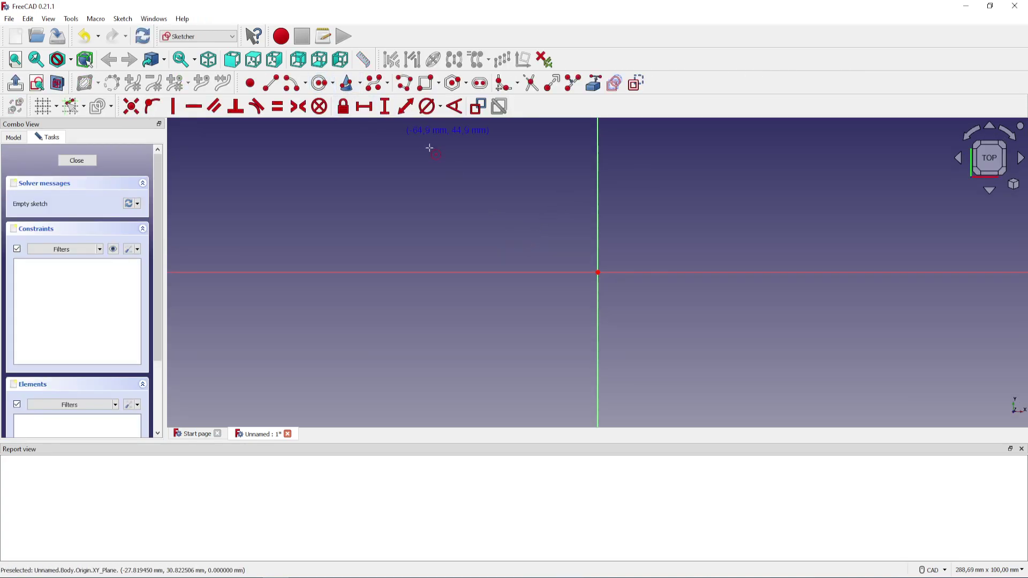
{"action": "left_click", "coordinate": [597, 274]}
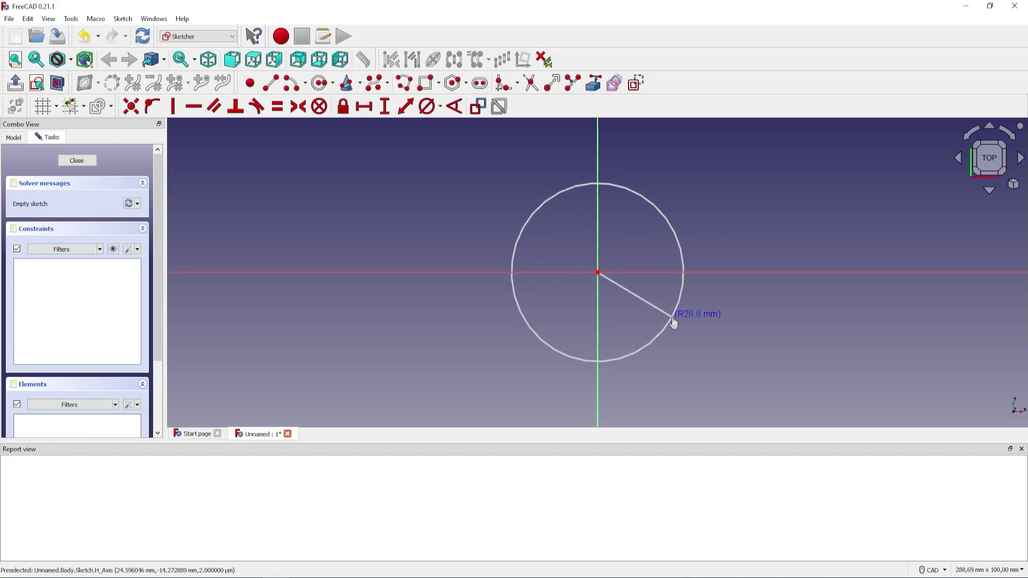
{"action": "left_click", "coordinate": [673, 317]}
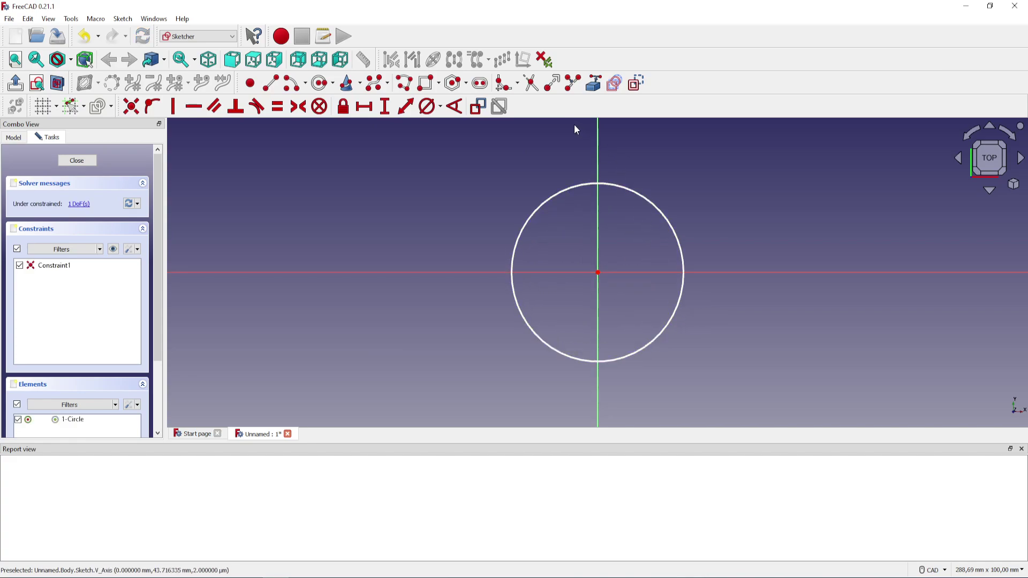
- Constrain the circle's diameter to 11 mm and close the sketch
{"action": "left_click", "coordinate": [438, 108]}
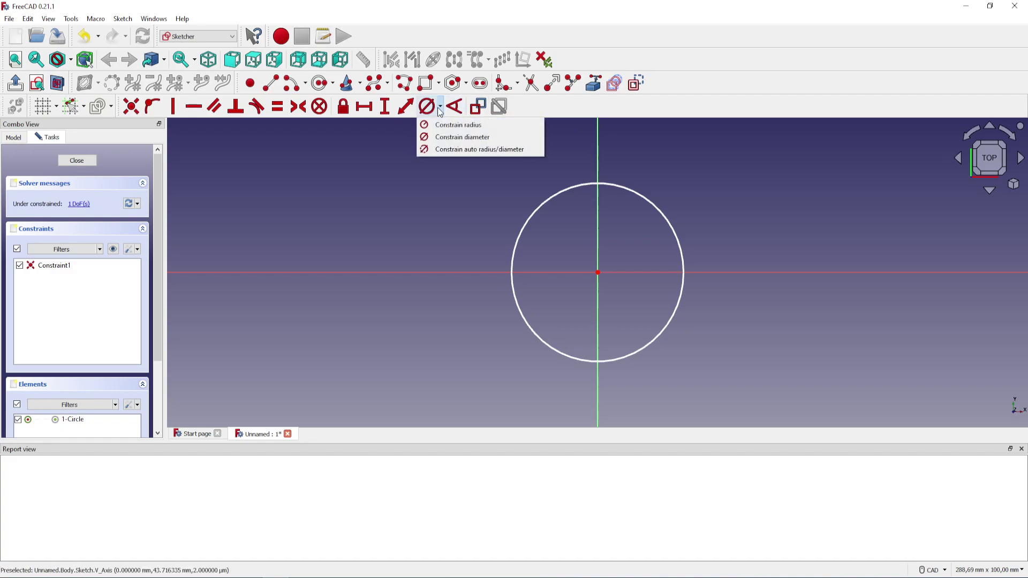
{"action": "left_click", "coordinate": [499, 138]}
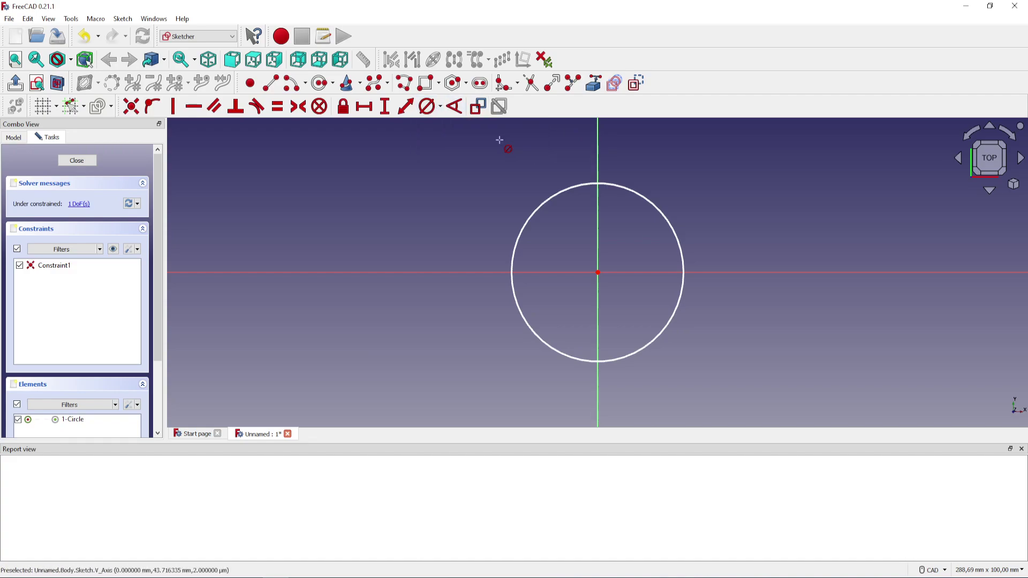
{"action": "left_click", "coordinate": [682, 289]}
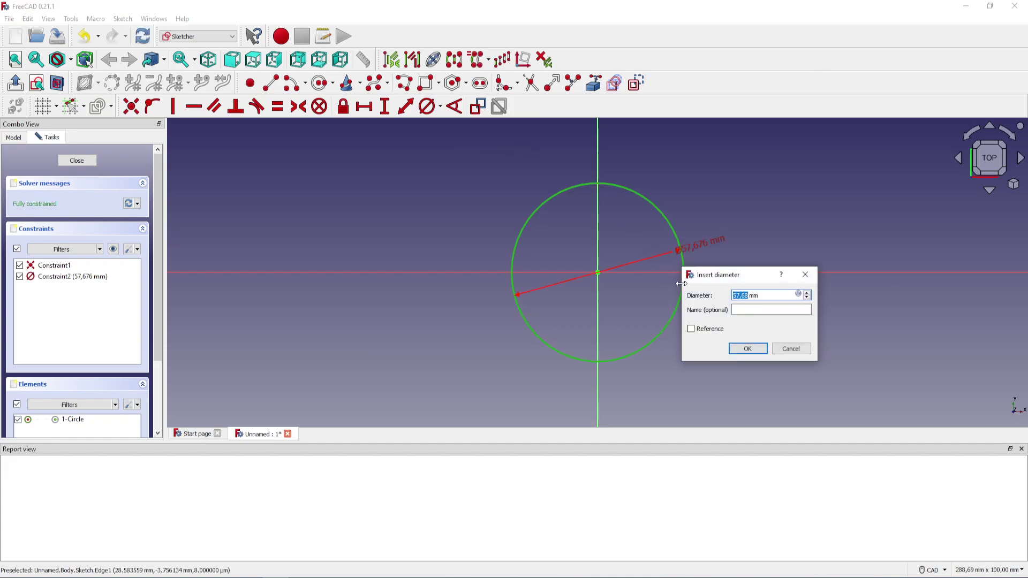
{"action": "type", "text": "1"}
{"action": "type", "text": "1"}
{"action": "left_click", "coordinate": [747, 350]}
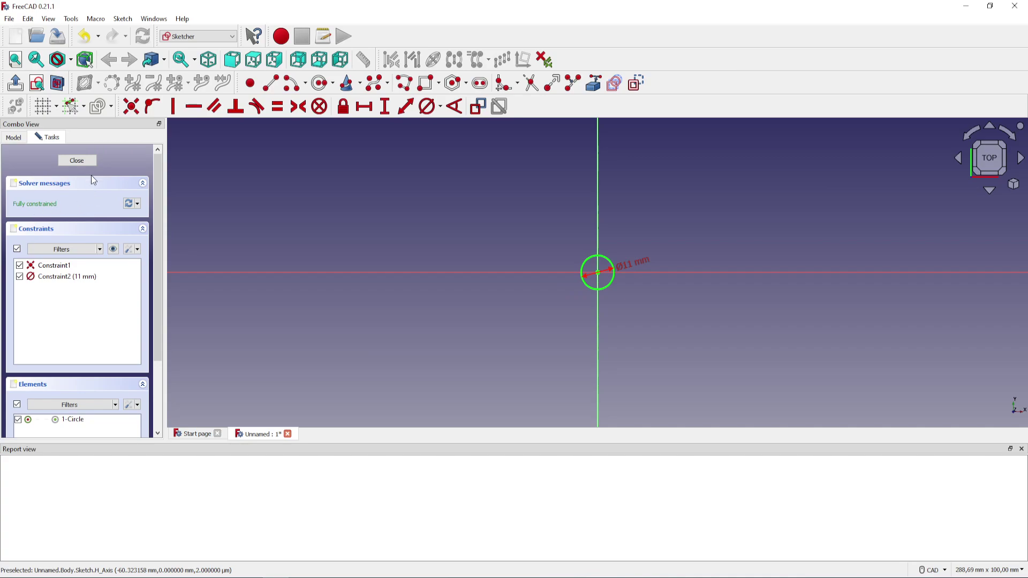
{"action": "left_click", "coordinate": [77, 161]}
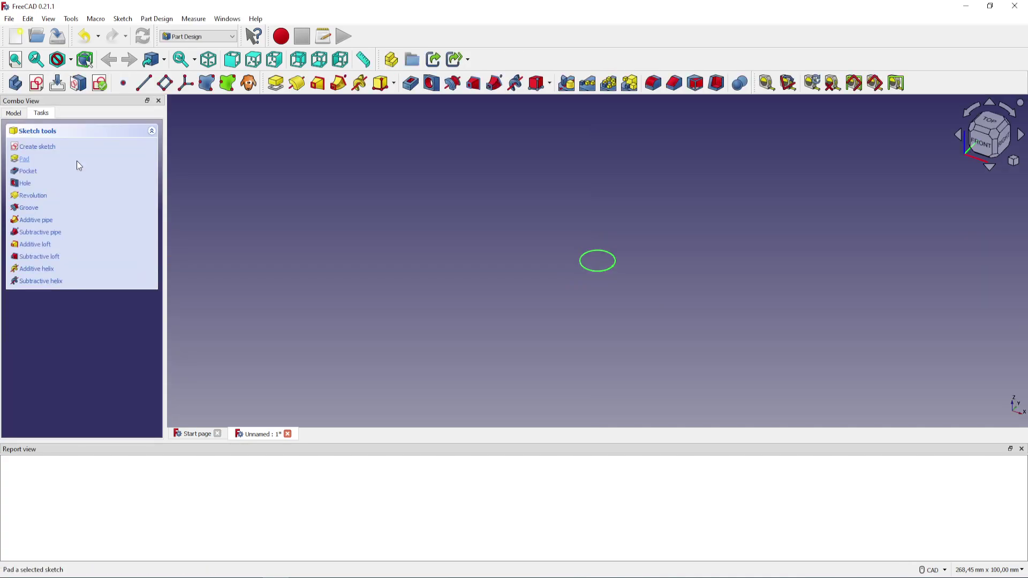
- Create another sketch in the body, attached to the XY-plane
{"action": "left_click", "coordinate": [38, 83]}
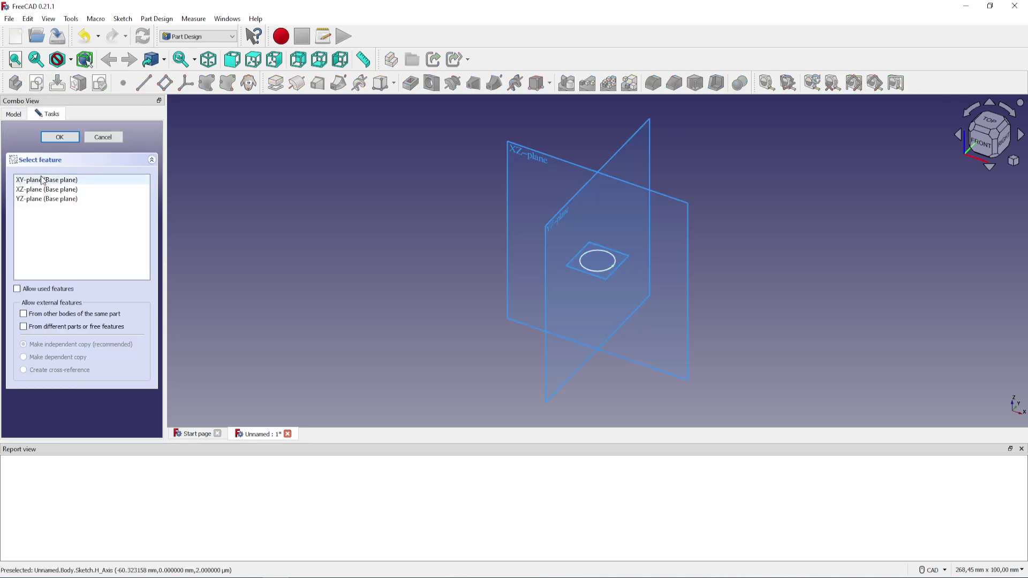
{"action": "scroll", "coordinate": [627, 236], "scroll_direction": "up", "scroll_amount": 3}
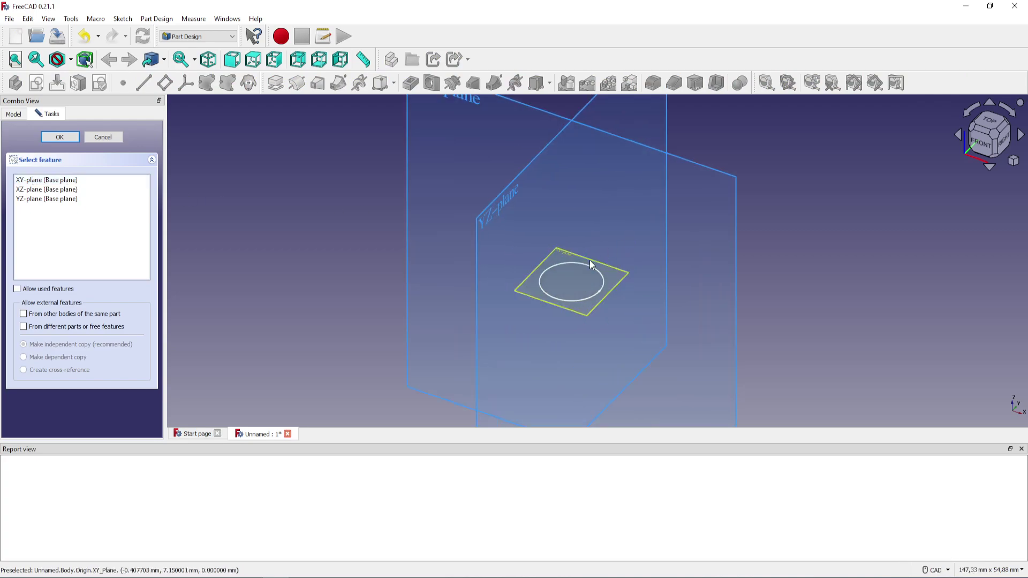
{"action": "scroll", "coordinate": [590, 261], "scroll_direction": "up", "scroll_amount": 3}
{"action": "left_click", "coordinate": [544, 243]}
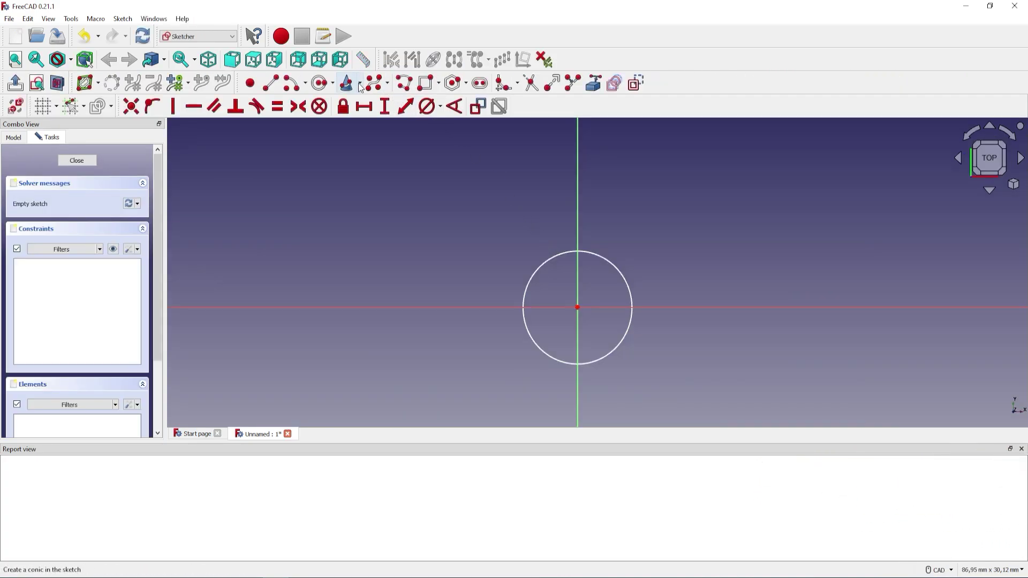
- Draw a second circle centred on the sketch origin
{"action": "left_click", "coordinate": [320, 84]}
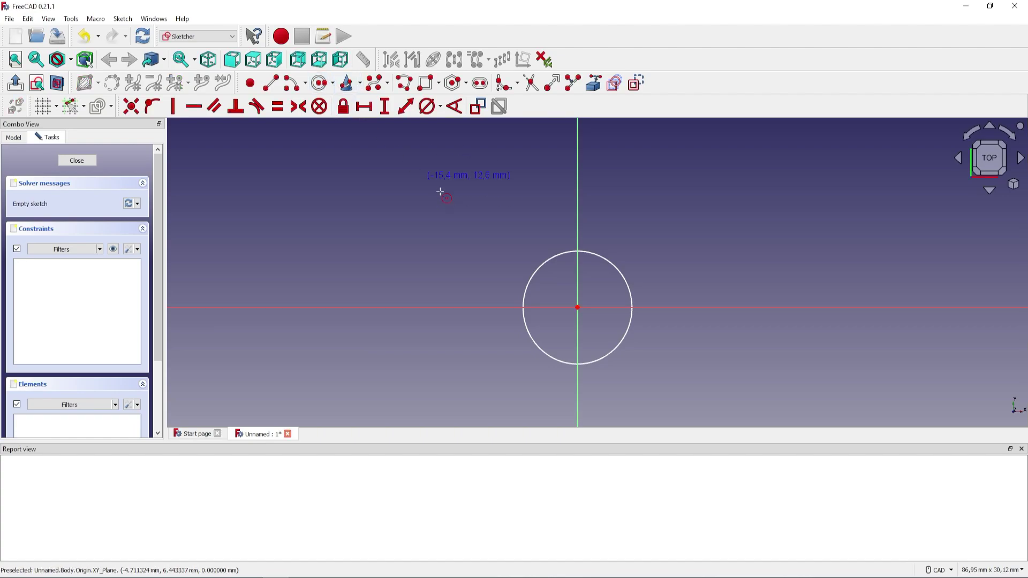
{"action": "left_click", "coordinate": [576, 308]}
{"action": "left_click", "coordinate": [648, 359]}
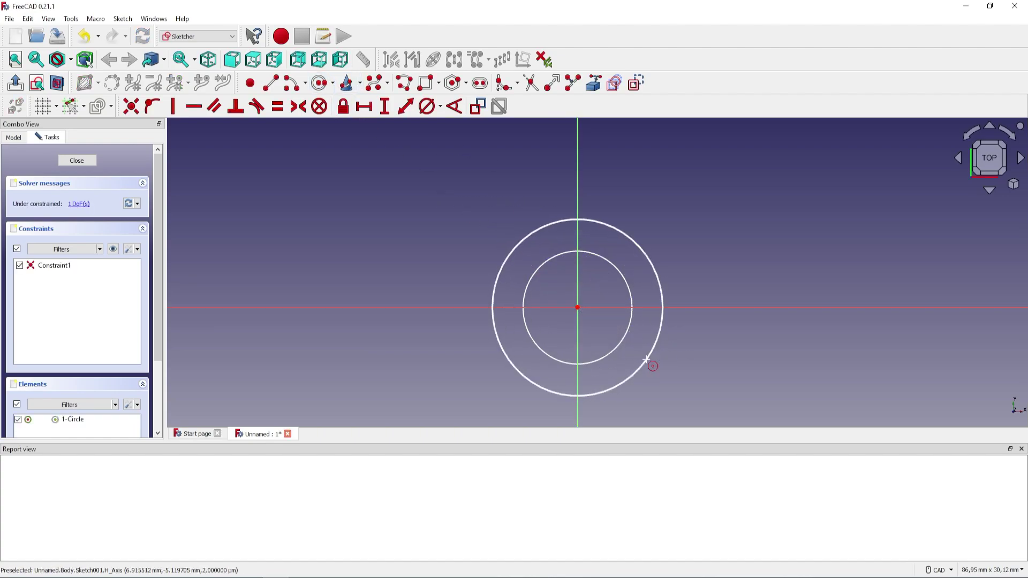
{"action": "right_click", "coordinate": [675, 350]}
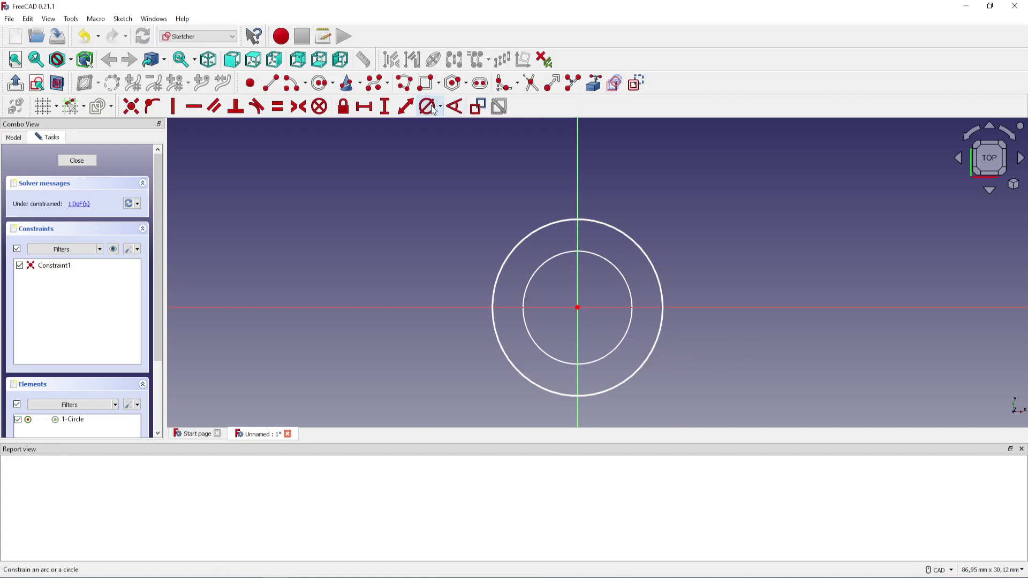
- Constrain the new circle's diameter to 10 mm and close the sketch
{"action": "left_click", "coordinate": [665, 310]}
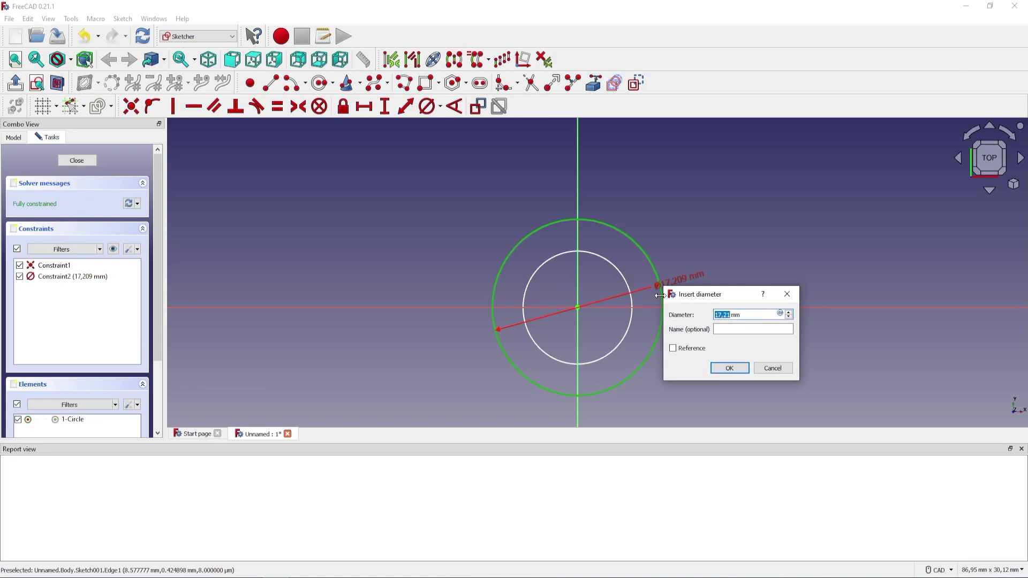
{"action": "type", "text": "10"}
{"action": "key", "text": "Return"}
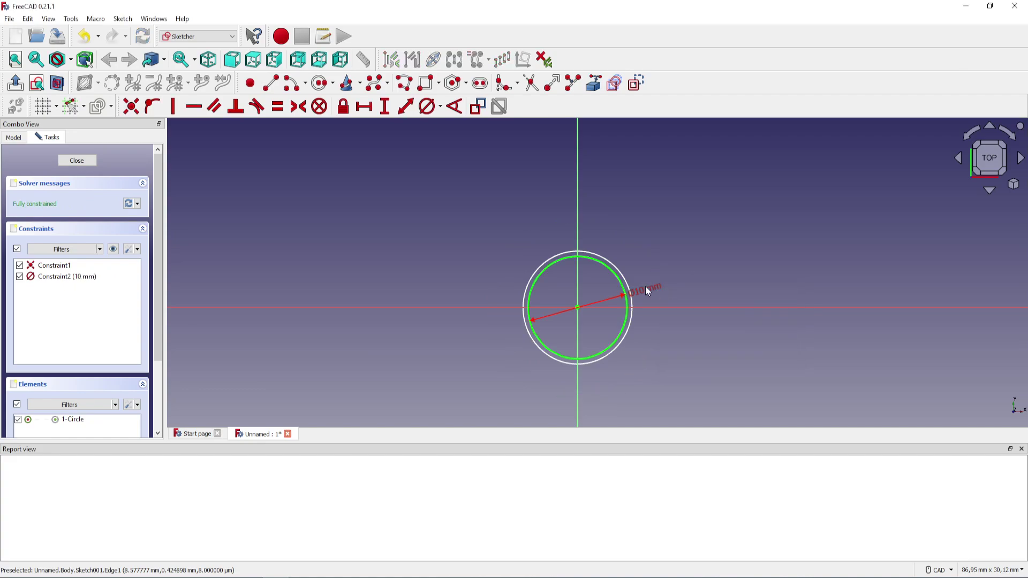
{"action": "left_click", "coordinate": [82, 163]}
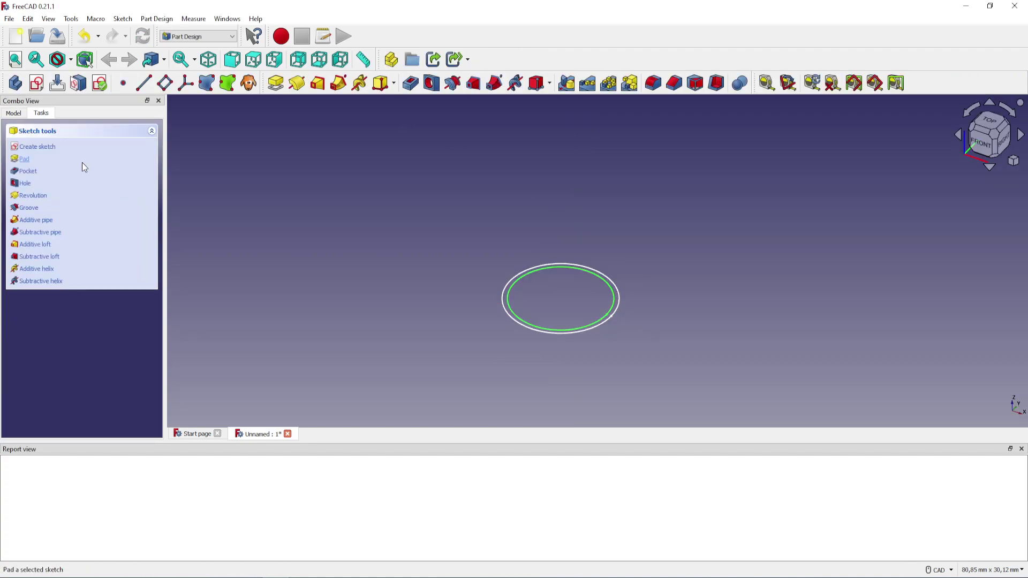
- Select Sketch001 in the model tree and its Attachment Offset property
{"action": "left_click", "coordinate": [13, 113]}
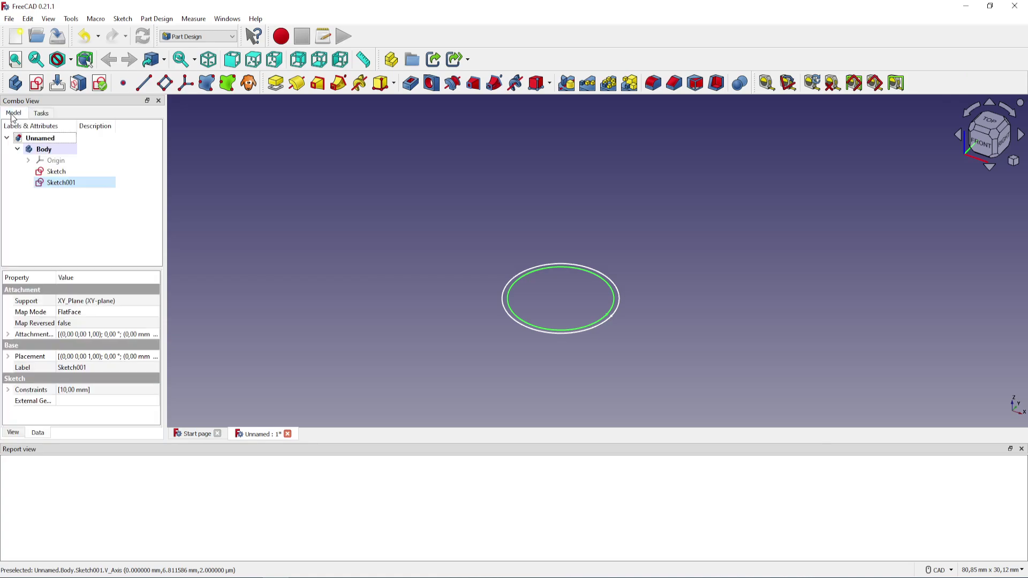
{"action": "left_click", "coordinate": [85, 186]}
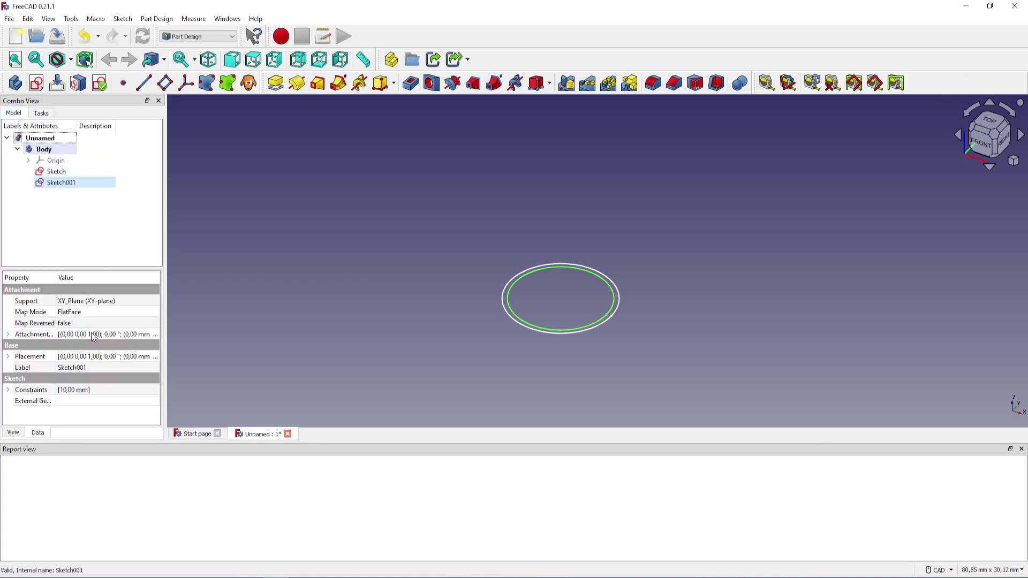
{"action": "left_click", "coordinate": [108, 334]}
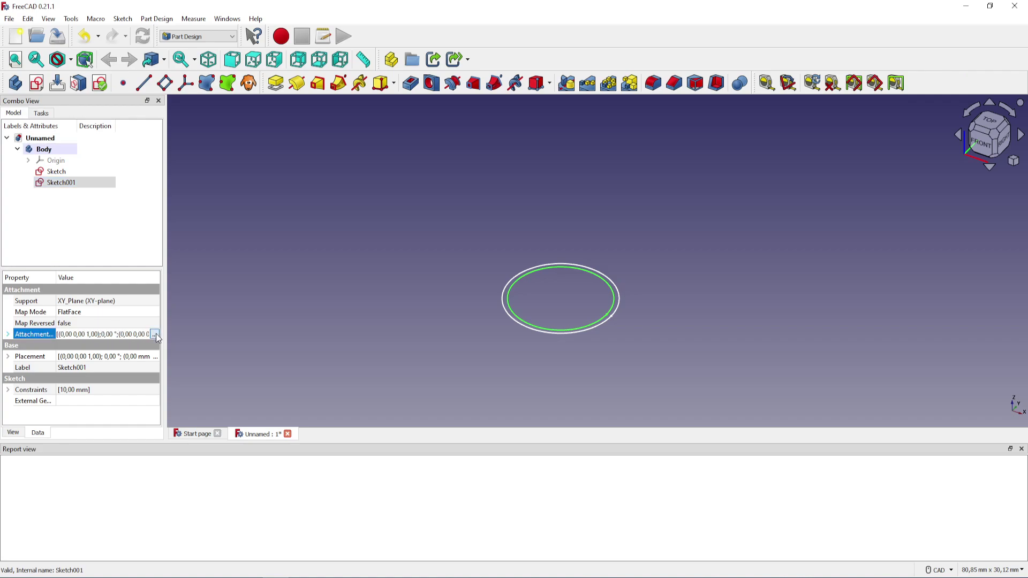
- Raise Sketch001 0.7 mm along Z and create a new XY-plane sketch
{"action": "left_click", "coordinate": [156, 333]}
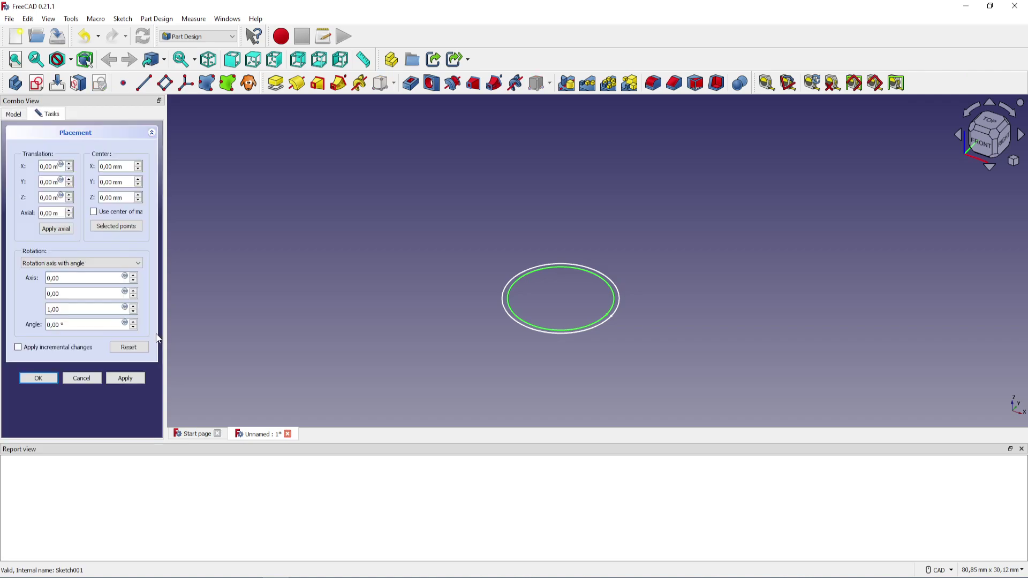
{"action": "left_click", "coordinate": [70, 195]}
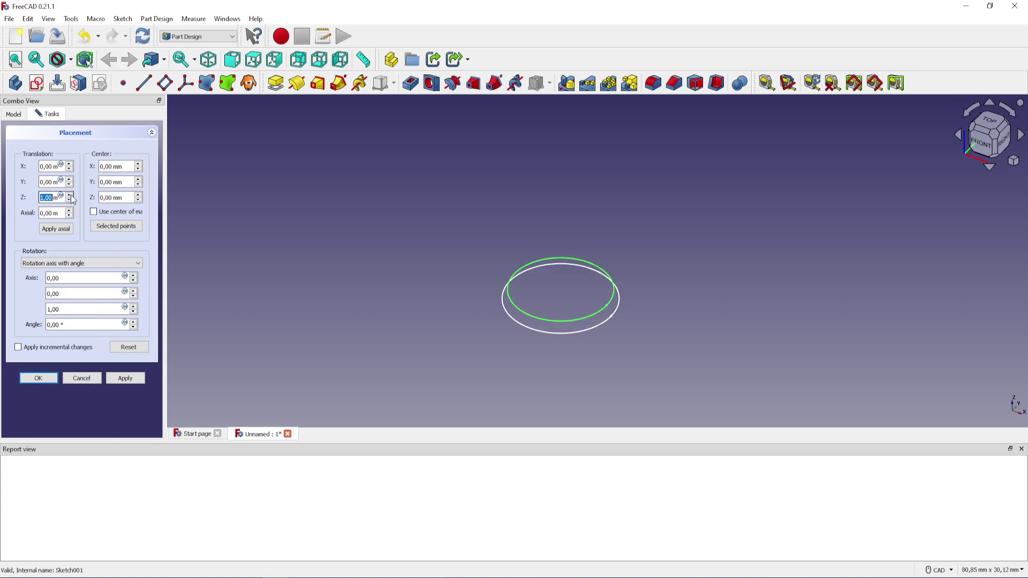
{"action": "right_click", "coordinate": [507, 312]}
{"action": "left_click", "coordinate": [475, 333]}
{"action": "mouse_move", "coordinate": [474, 332]}
{"action": "middle_mouse_down"}
{"action": "mouse_move", "coordinate": [471, 291]}
{"action": "mouse_move", "coordinate": [468, 331]}
{"action": "middle_mouse_up"}
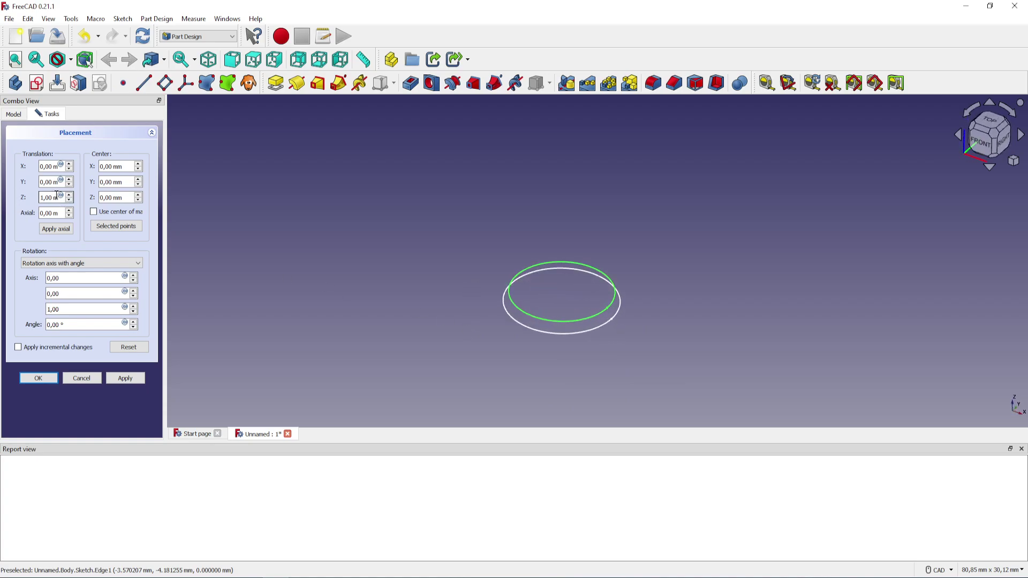
{"action": "left_click_drag", "start_coordinate": [54, 197], "coordinate": [13, 198]}
{"action": "type", "text": "0.7mm"}
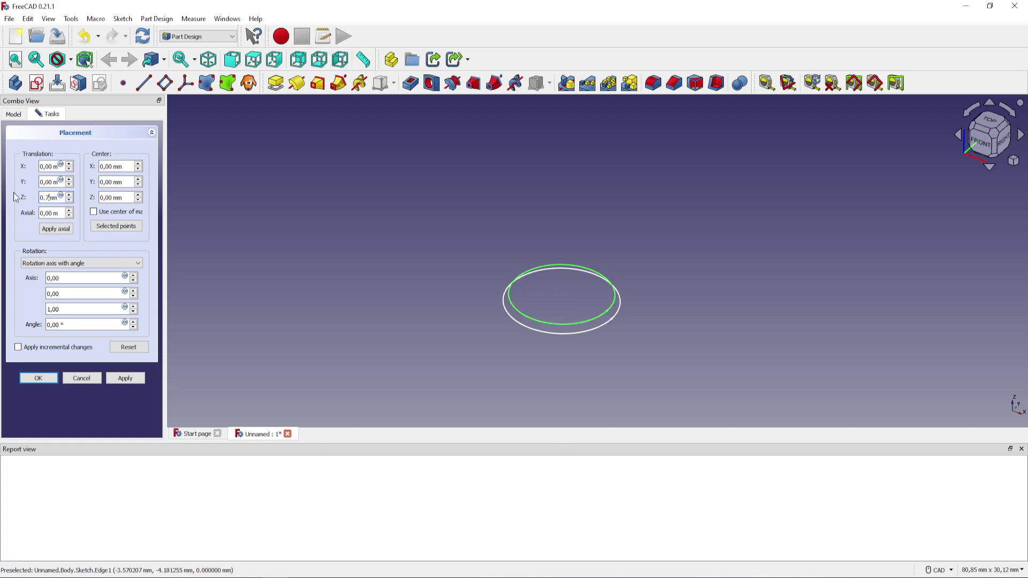
{"action": "left_click", "coordinate": [39, 379]}
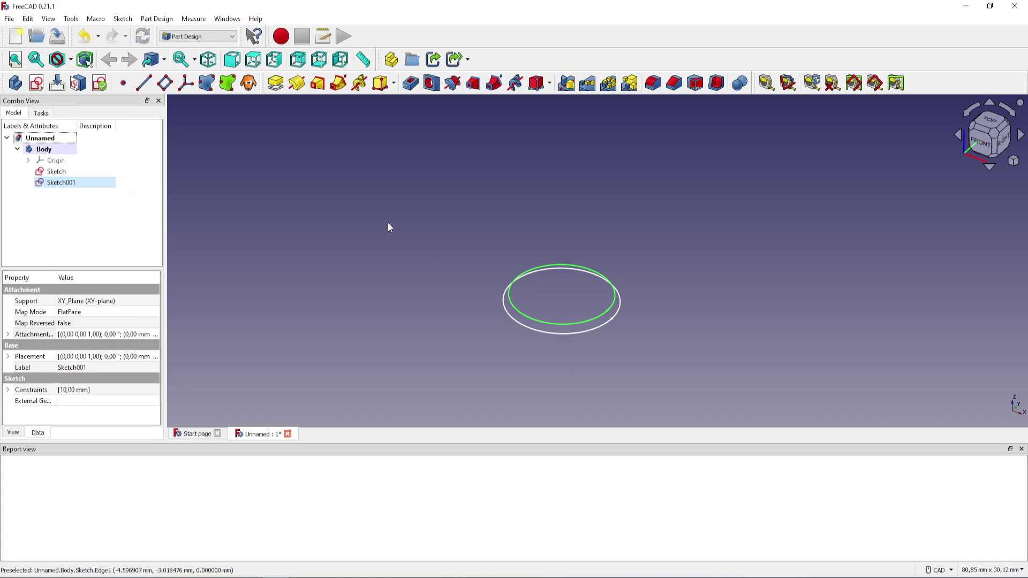
{"action": "left_click", "coordinate": [37, 83]}
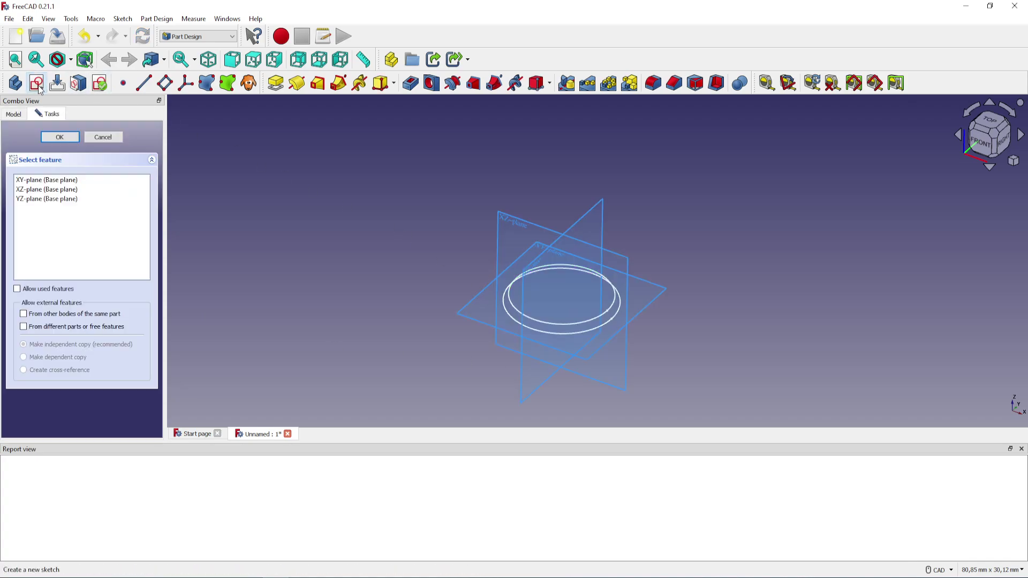
{"action": "left_click", "coordinate": [539, 246]}
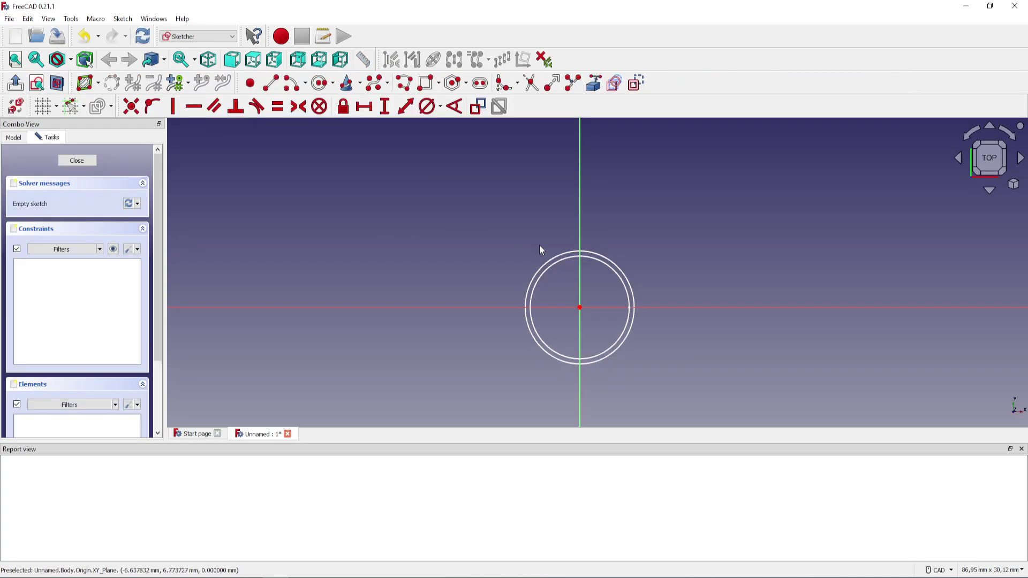
- Delete the empty sketch and duplicate the 11 mm circle Sketch without the XY-plane
{"action": "left_click", "coordinate": [94, 160]}
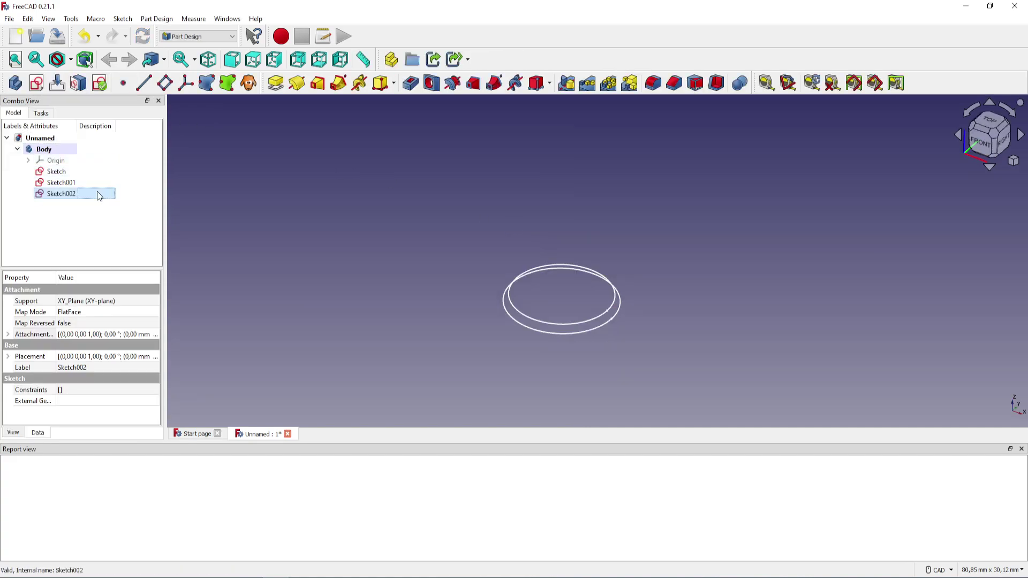
{"action": "key", "text": "Delete"}
{"action": "left_click", "coordinate": [61, 173]}
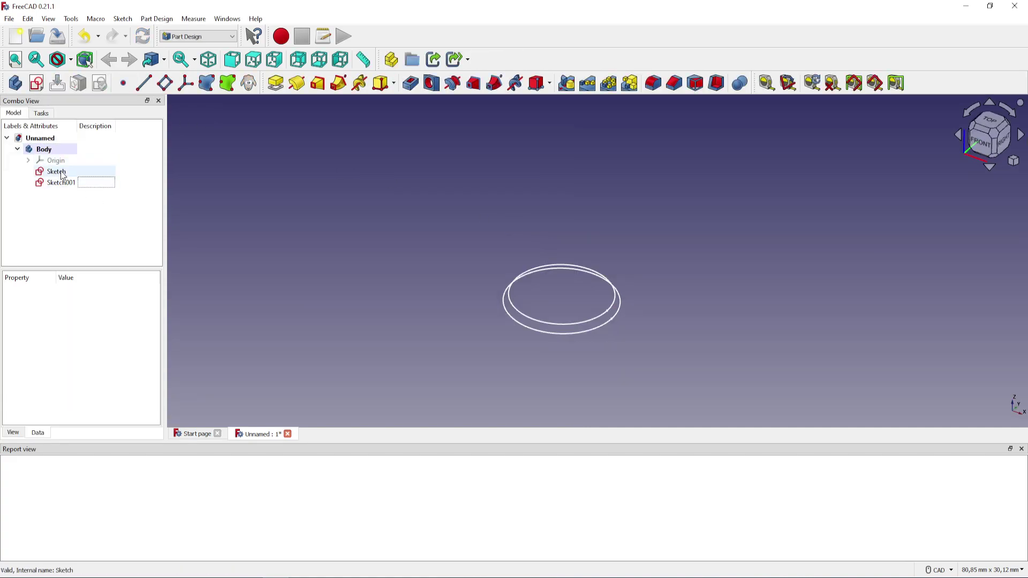
{"action": "key", "text": "ctrl+e"}
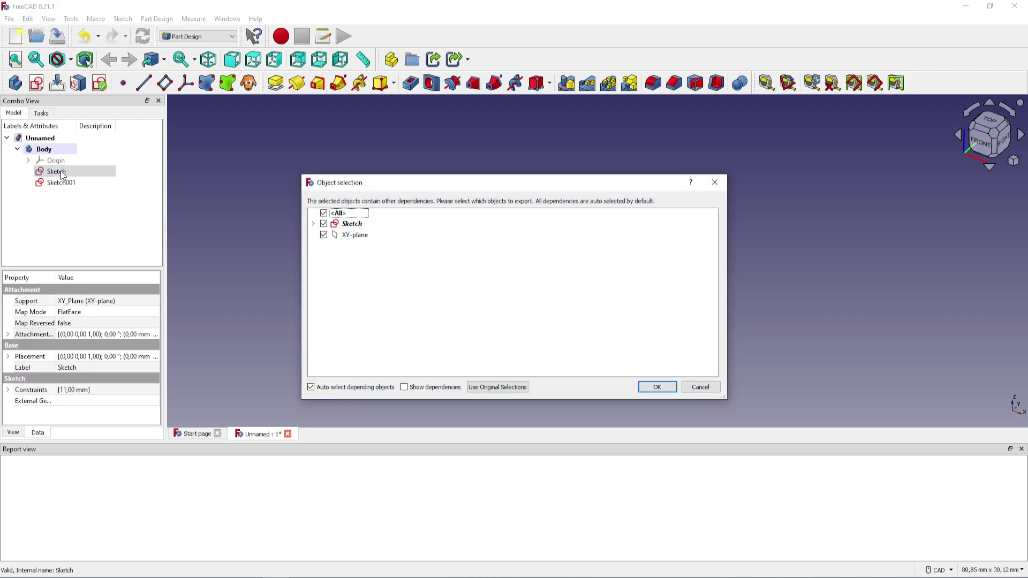
{"action": "left_click", "coordinate": [323, 236]}
{"action": "left_click", "coordinate": [657, 387]}
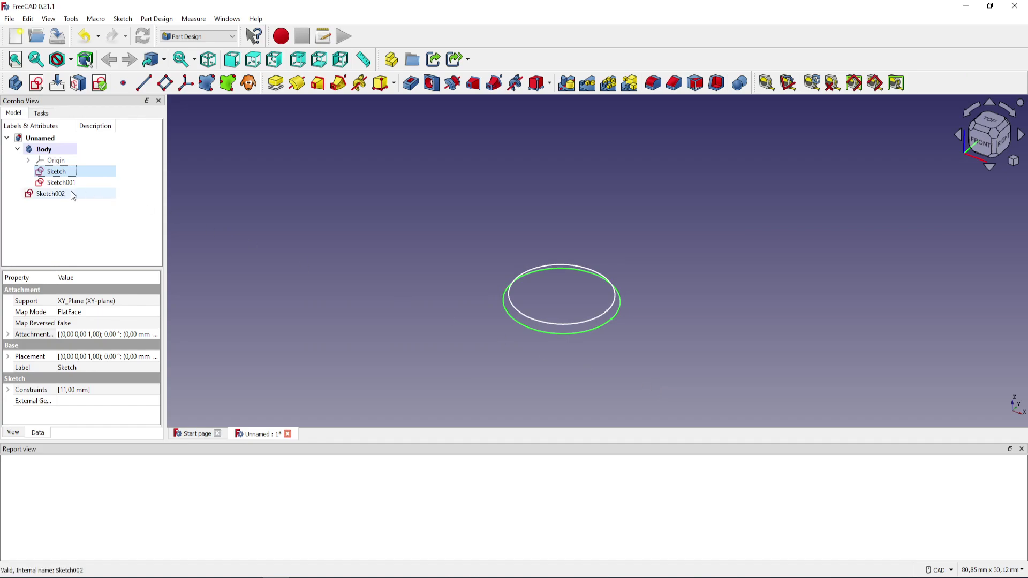
- Set Sketch002's attachment offset Z to 1.4 mm
{"action": "left_click", "coordinate": [71, 193]}
{"action": "left_click", "coordinate": [154, 337]}
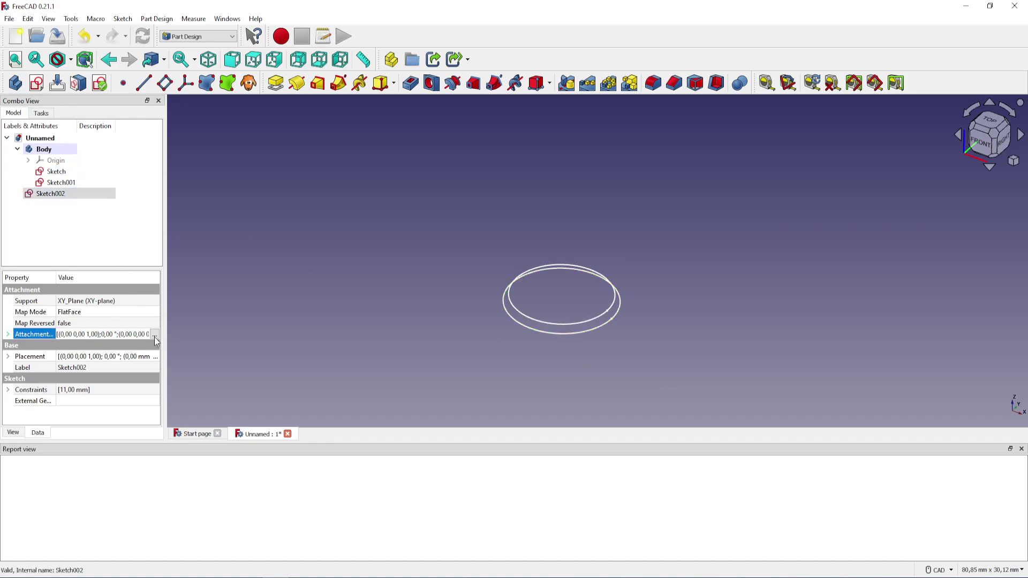
{"action": "left_click", "coordinate": [154, 337]}
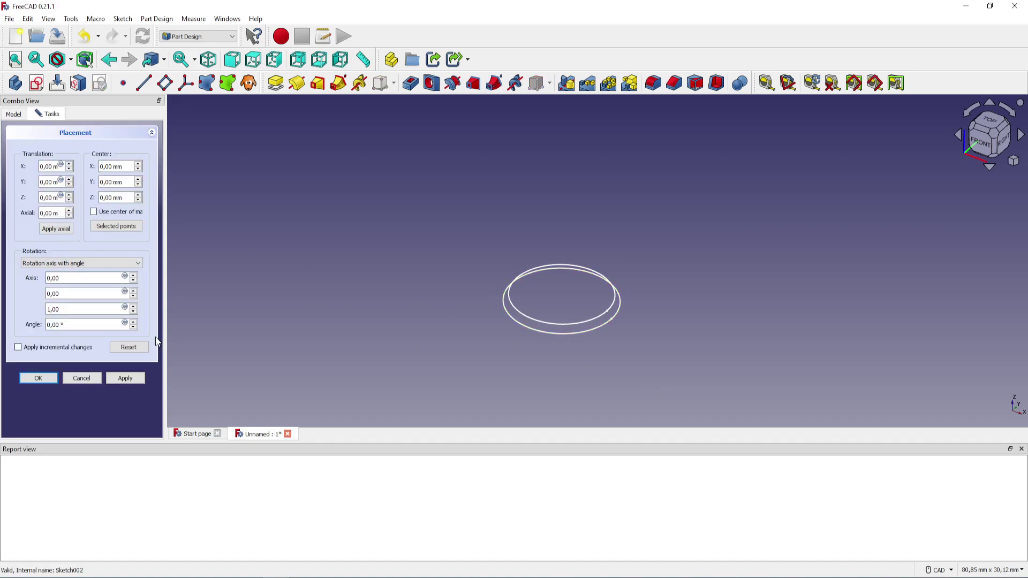
{"action": "left_click", "coordinate": [43, 197]}
{"action": "key", "text": "BackSpace"}
{"action": "type", "text": "1"}
{"action": "type", "text": "4"}
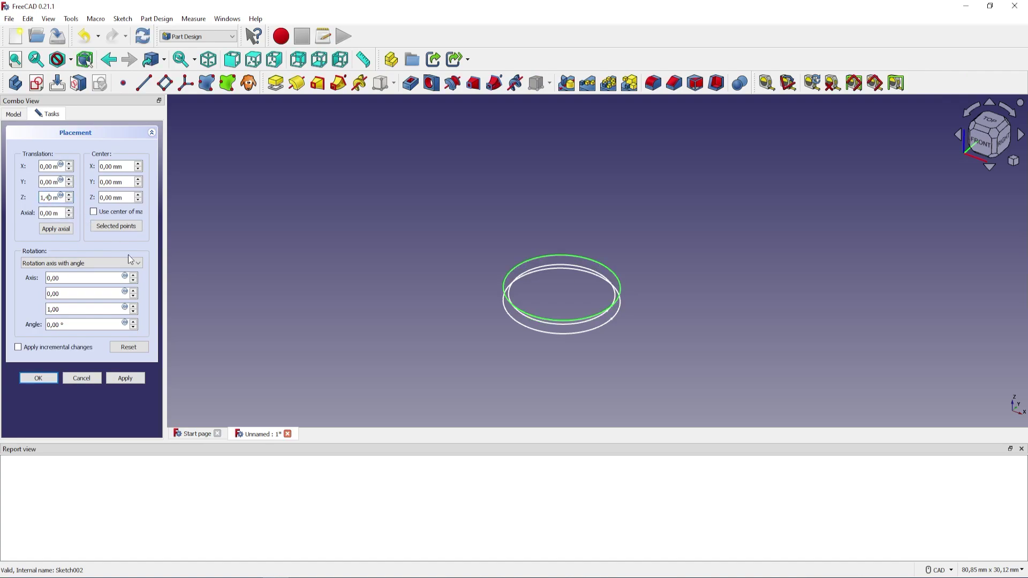
{"action": "left_click", "coordinate": [38, 377]}
- Orbit to the right view to compare the stacked sketch heights
{"action": "middle_click_drag", "start_coordinate": [359, 324], "coordinate": [352, 290]}
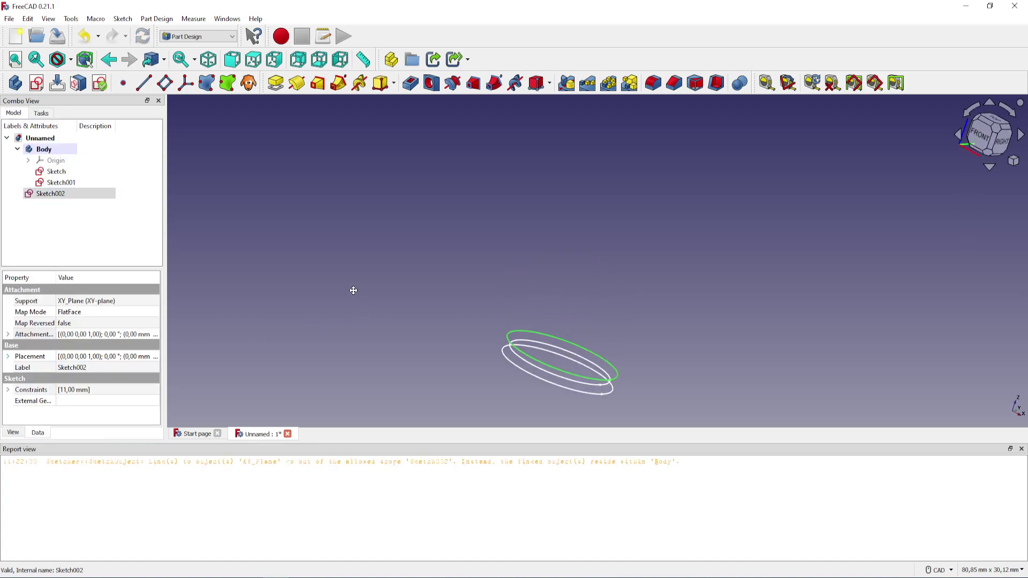
{"action": "mouse_move", "coordinate": [603, 334]}
{"action": "middle_mouse_down"}
{"action": "mouse_move", "coordinate": [626, 322]}
{"action": "mouse_move", "coordinate": [607, 310]}
{"action": "middle_mouse_up"}
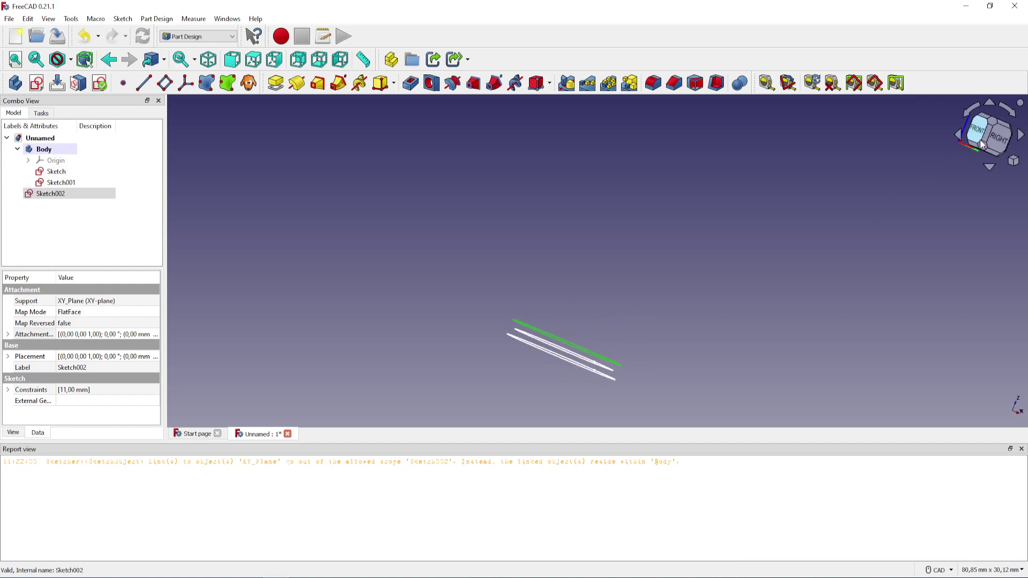
{"action": "left_click", "coordinate": [998, 140]}
{"action": "mouse_move", "coordinate": [808, 375]}
{"action": "middle_mouse_down"}
{"action": "mouse_move", "coordinate": [709, 301]}
{"action": "mouse_move", "coordinate": [550, 294]}
{"action": "middle_mouse_up"}
{"action": "scroll", "coordinate": [551, 294], "scroll_direction": "up", "scroll_amount": 1}
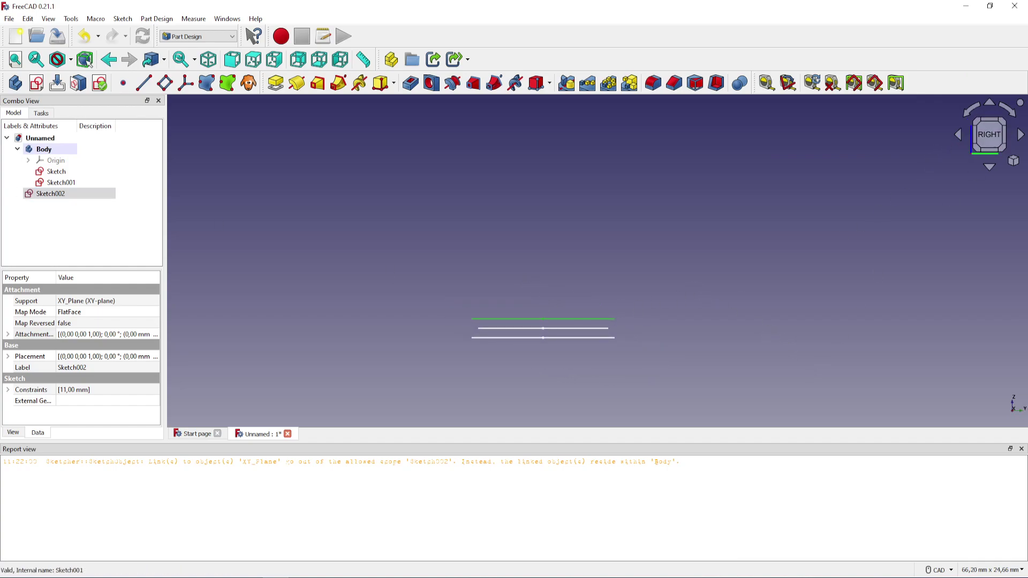
- Copy the inner circle Sketch001, excluding the XY-plane
{"action": "left_click", "coordinate": [92, 183]}
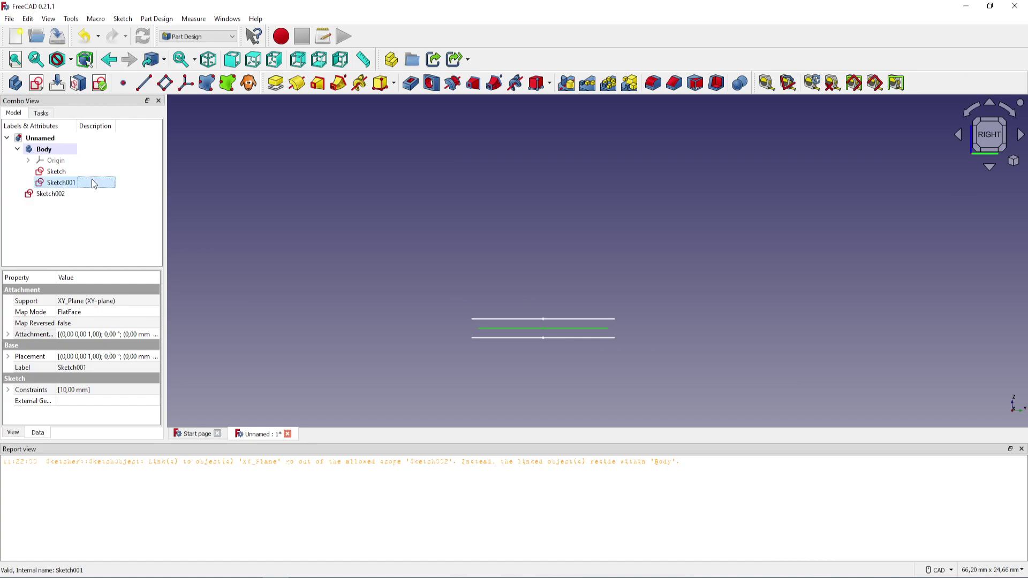
{"action": "key", "text": "ctrl+c"}
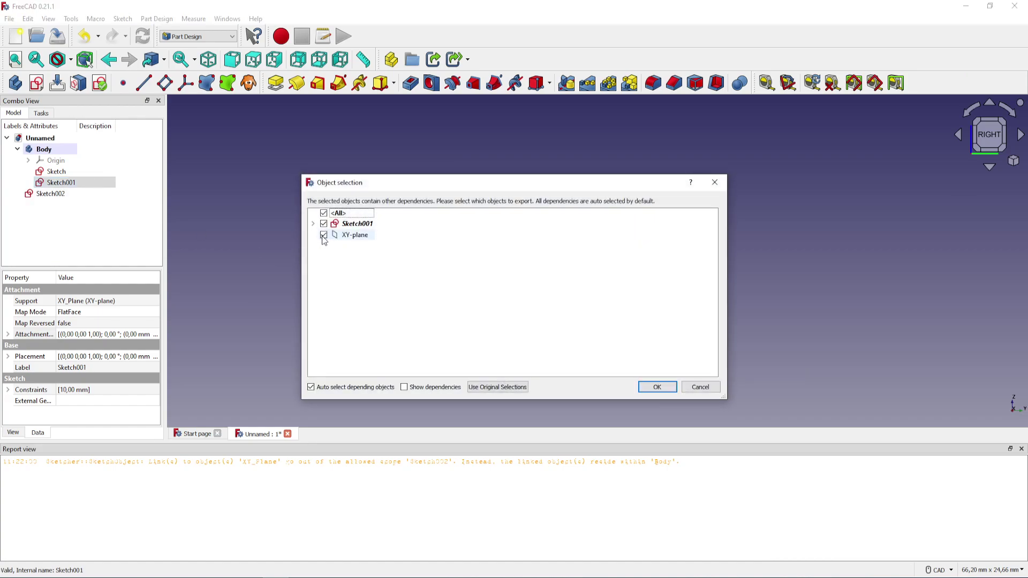
{"action": "left_click", "coordinate": [322, 235]}
{"action": "left_click", "coordinate": [659, 390]}
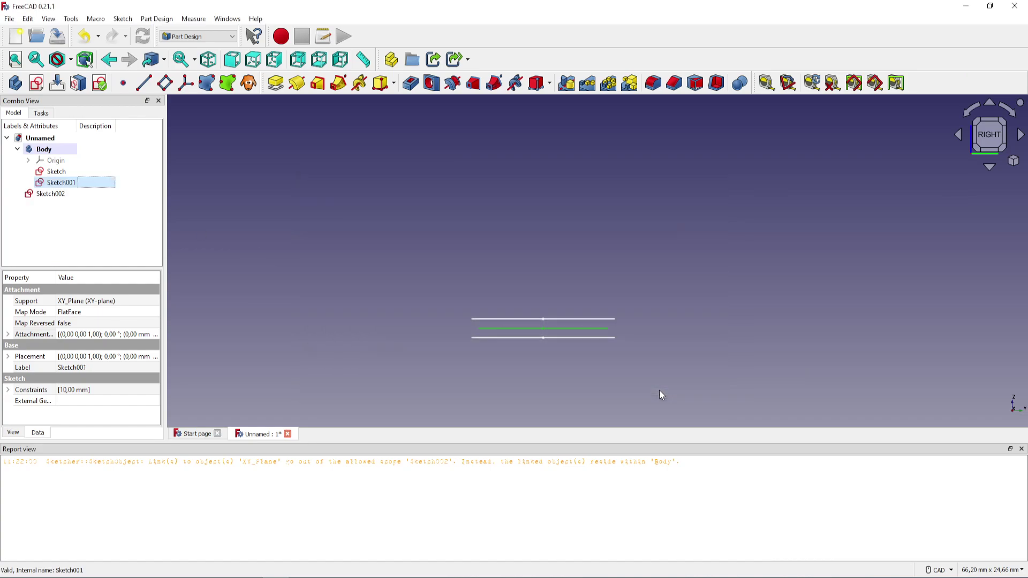
- Paste the copy as Sketch003 and offset it 2.5 mm along Z
{"action": "key", "text": "ctrl+v"}
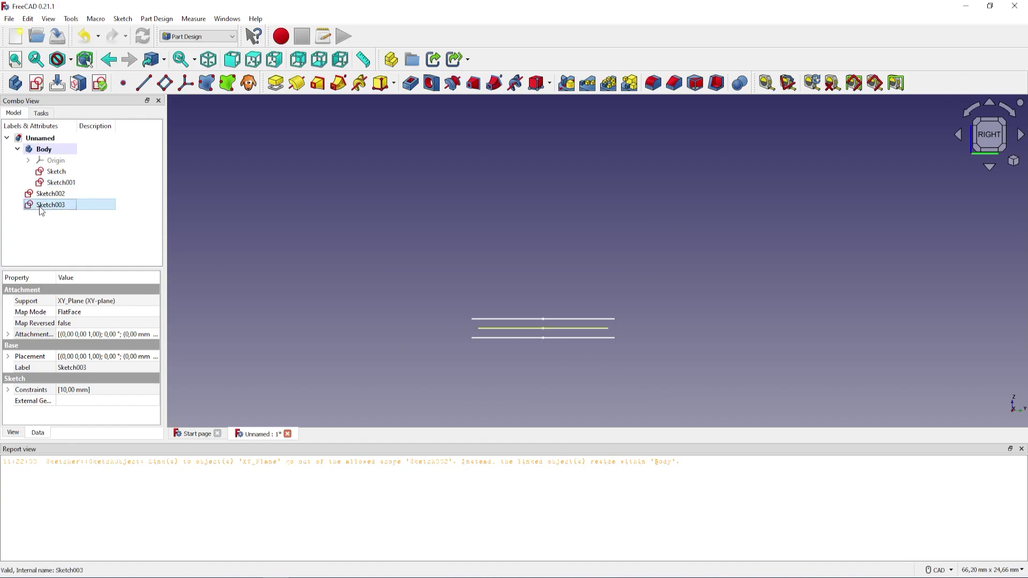
{"action": "left_click", "coordinate": [155, 334]}
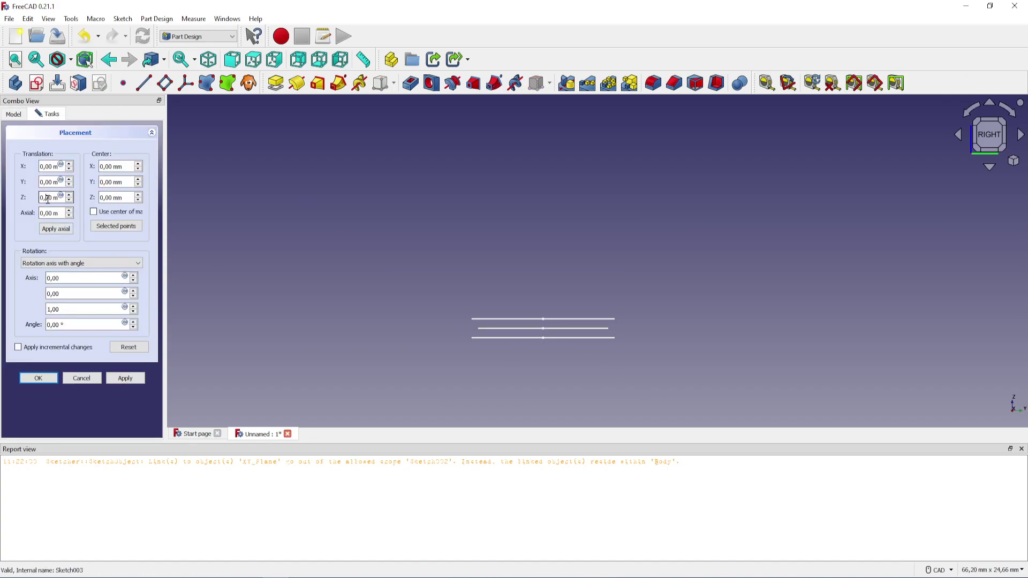
{"action": "type", "text": "2,5"}
{"action": "left_click", "coordinate": [42, 378]}
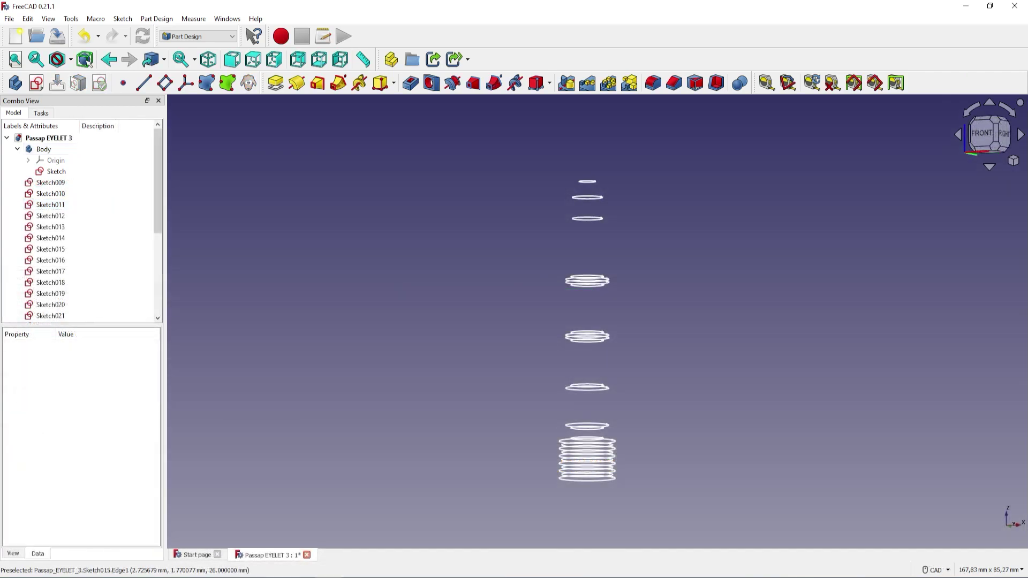
{"action": "scroll", "coordinate": [557, 273], "scroll_direction": "up", "scroll_amount": 1}
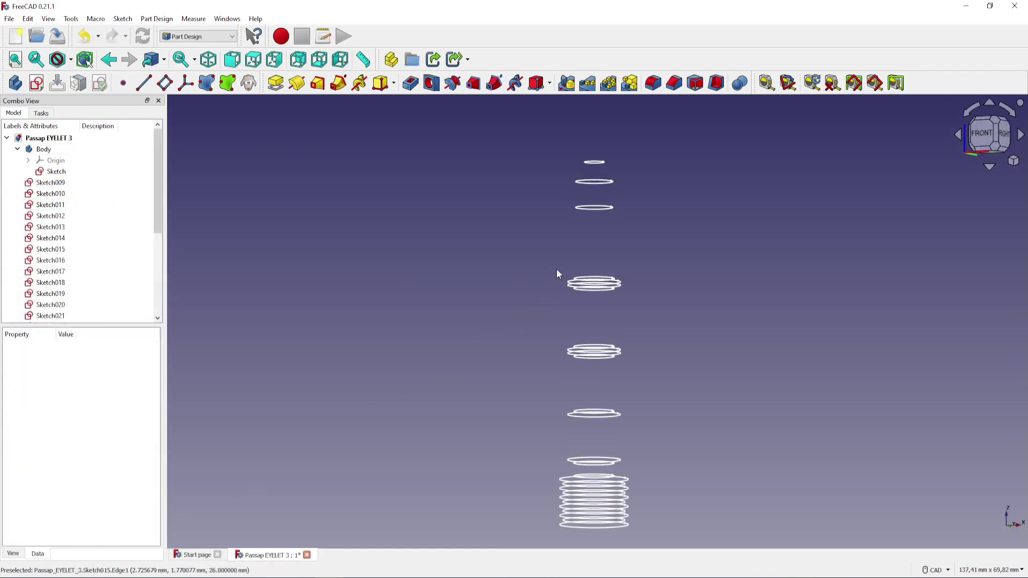
{"action": "scroll", "coordinate": [588, 273], "scroll_direction": "up", "scroll_amount": 2}
{"action": "scroll", "coordinate": [590, 269], "scroll_direction": "up", "scroll_amount": 3}
- Centre the stacked rings and select the middle ring's sketch, Sketch024
{"action": "mouse_move", "coordinate": [590, 268]}
{"action": "middle_mouse_down"}
{"action": "mouse_move", "coordinate": [551, 402]}
{"action": "mouse_move", "coordinate": [562, 261]}
{"action": "middle_mouse_up"}
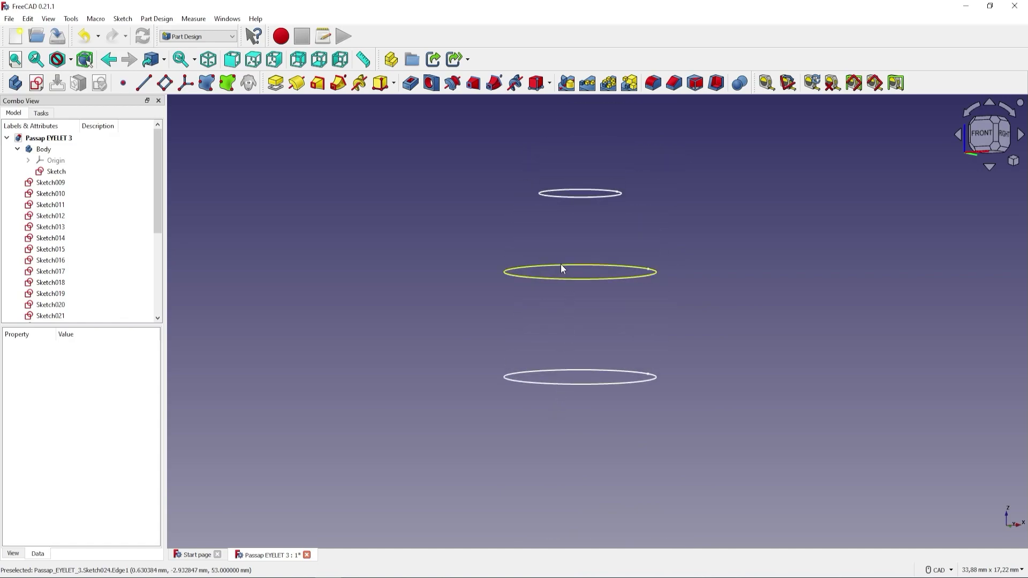
{"action": "left_click", "coordinate": [561, 264]}
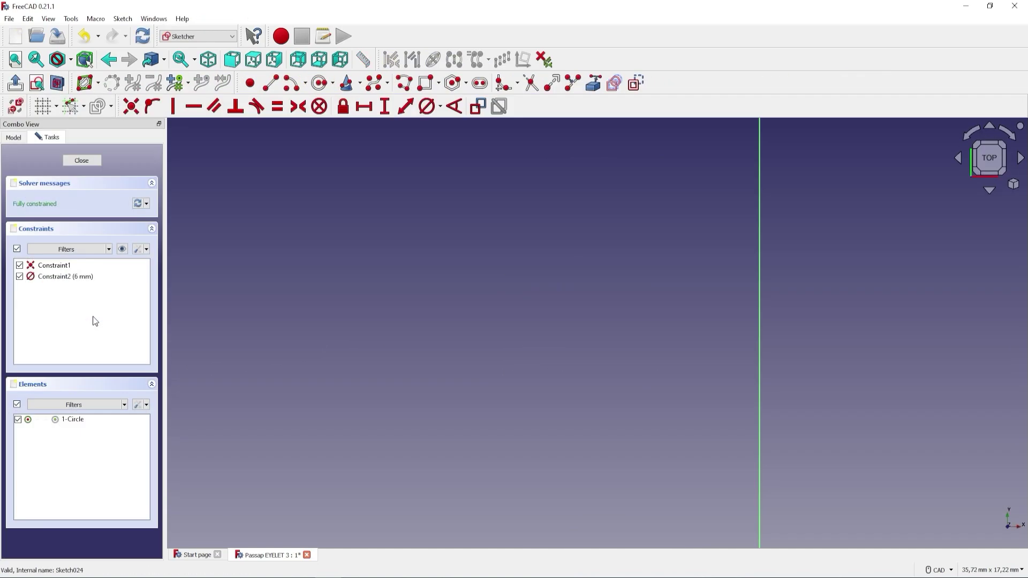
{"action": "scroll", "coordinate": [434, 284], "scroll_direction": "down", "scroll_amount": 2}
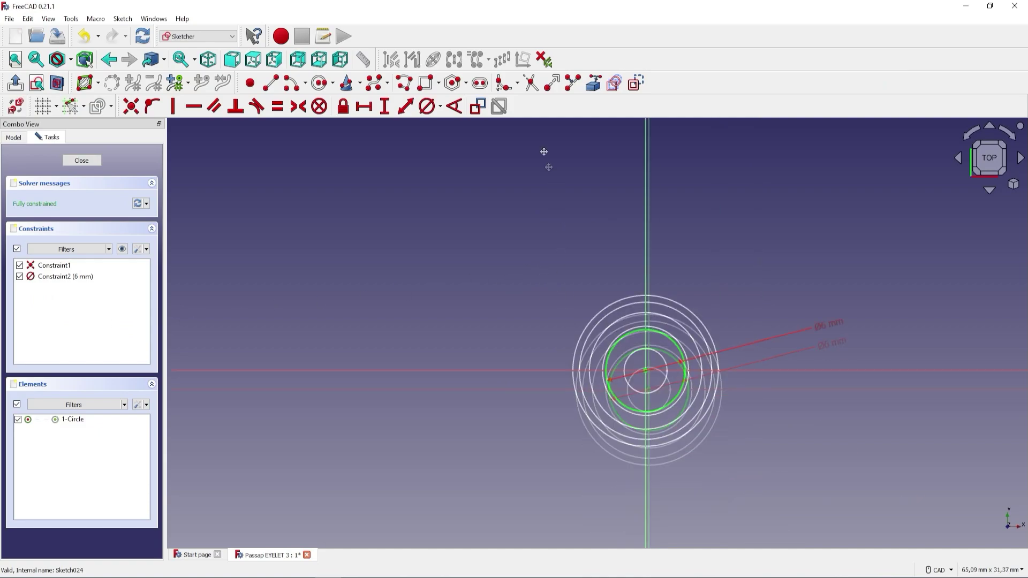
- Change the Sketch024 circle's diameter constraint from 6 mm to 10 mm
{"action": "middle_click_drag", "start_coordinate": [544, 276], "coordinate": [434, 178]}
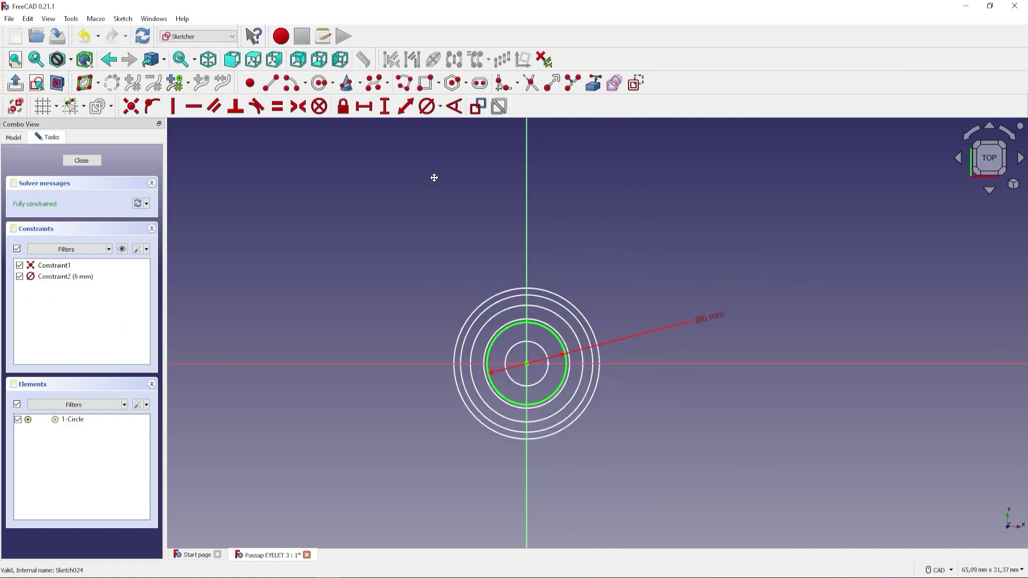
{"action": "double_click", "coordinate": [712, 320]}
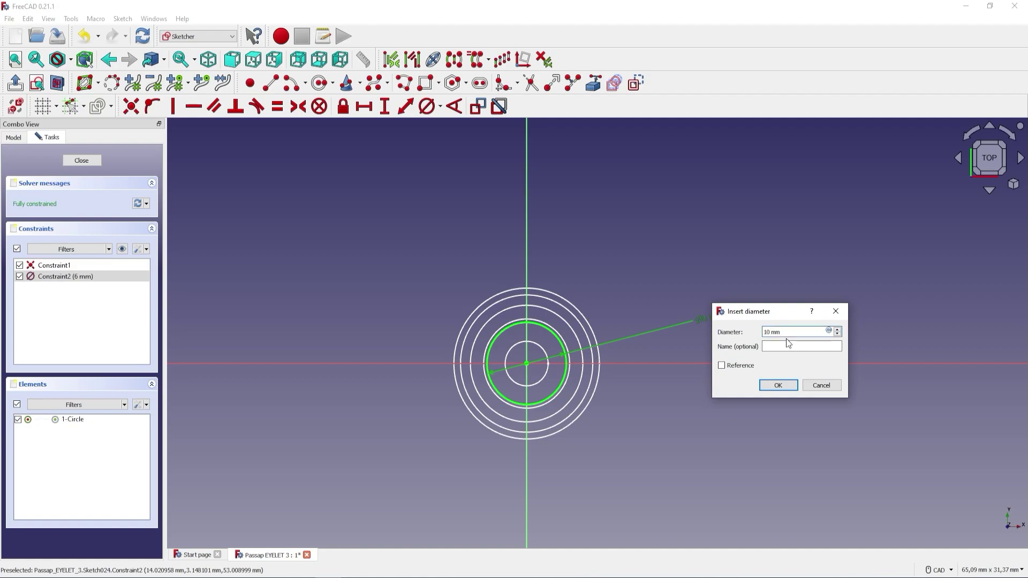
{"action": "left_click", "coordinate": [775, 386]}
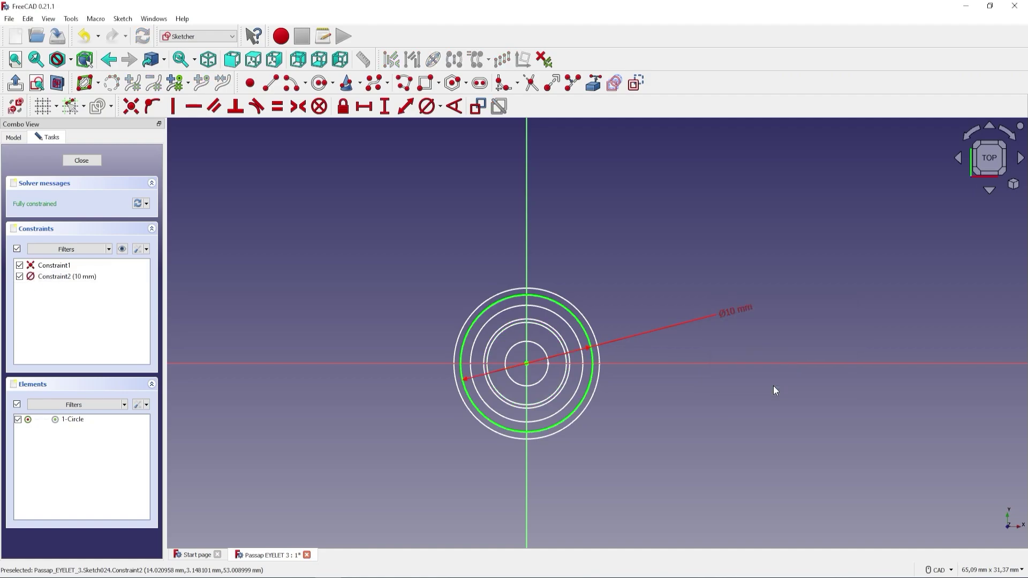
- Finish the sketch, switch to Right view and select the base Sketch
{"action": "left_click", "coordinate": [74, 162]}
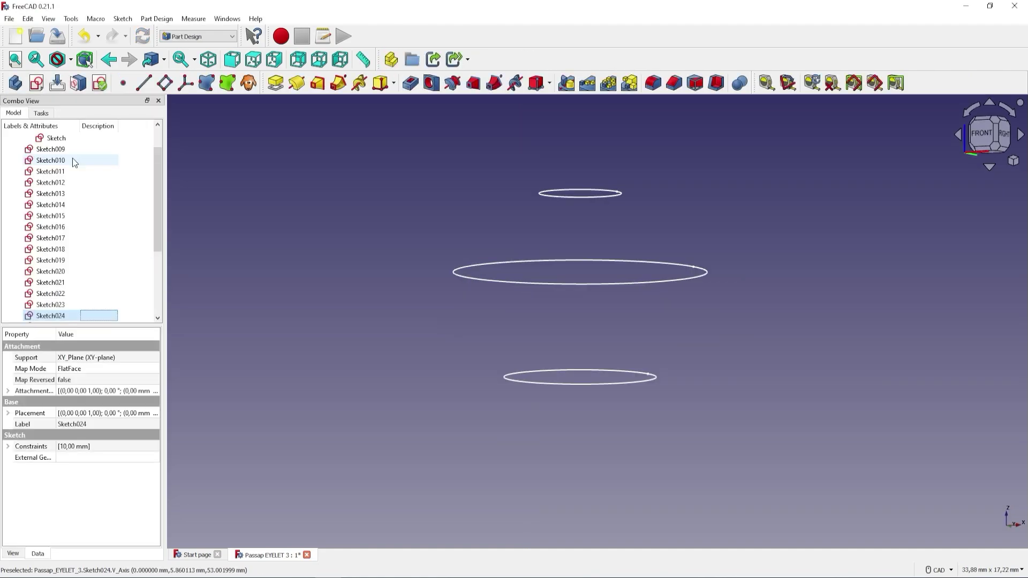
{"action": "key", "text": "3"}
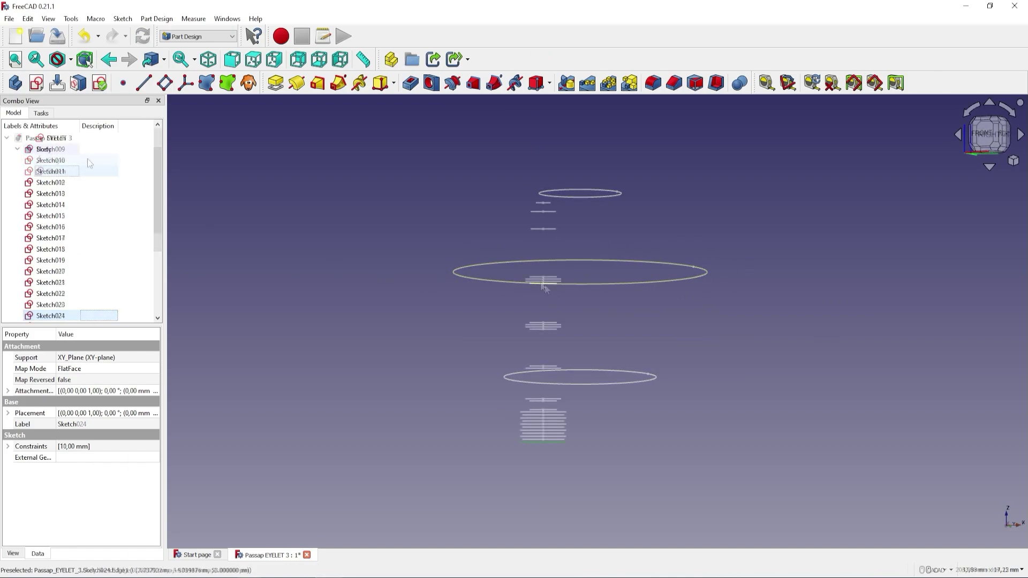
{"action": "left_click", "coordinate": [87, 159]}
{"action": "scroll", "coordinate": [545, 413], "scroll_direction": "up", "scroll_amount": 2}
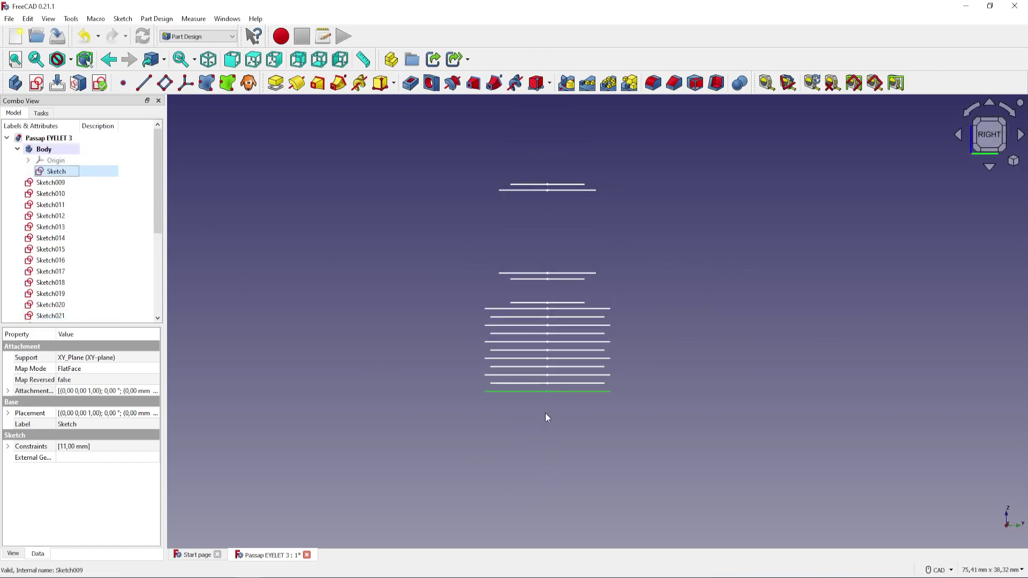
{"action": "scroll", "coordinate": [714, 356], "scroll_direction": "up", "scroll_amount": 1}
{"action": "scroll", "coordinate": [714, 357], "scroll_direction": "up", "scroll_amount": 1}
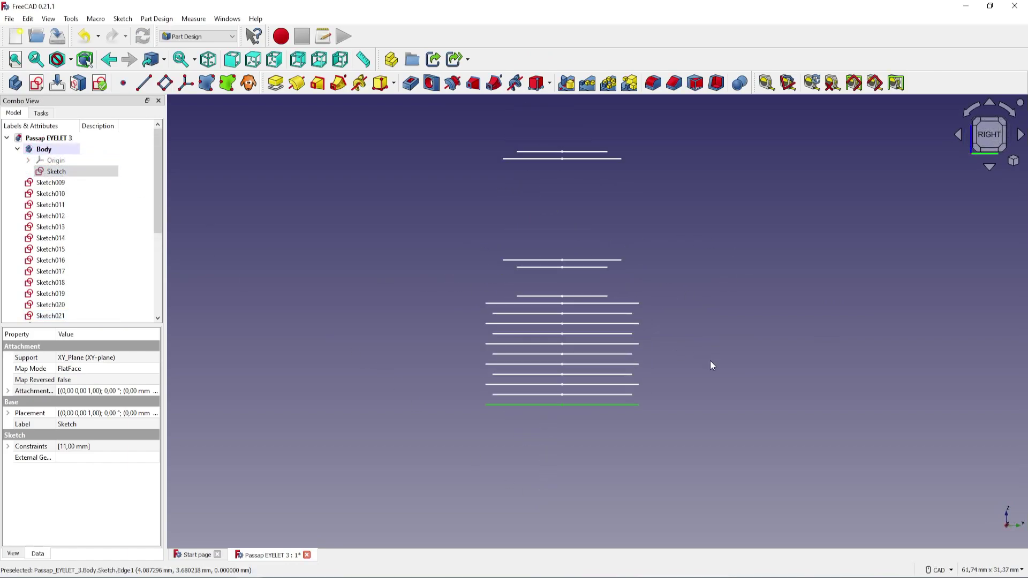
- Start an additive loft from the base Sketch and add the first section
{"action": "left_click", "coordinate": [319, 84]}
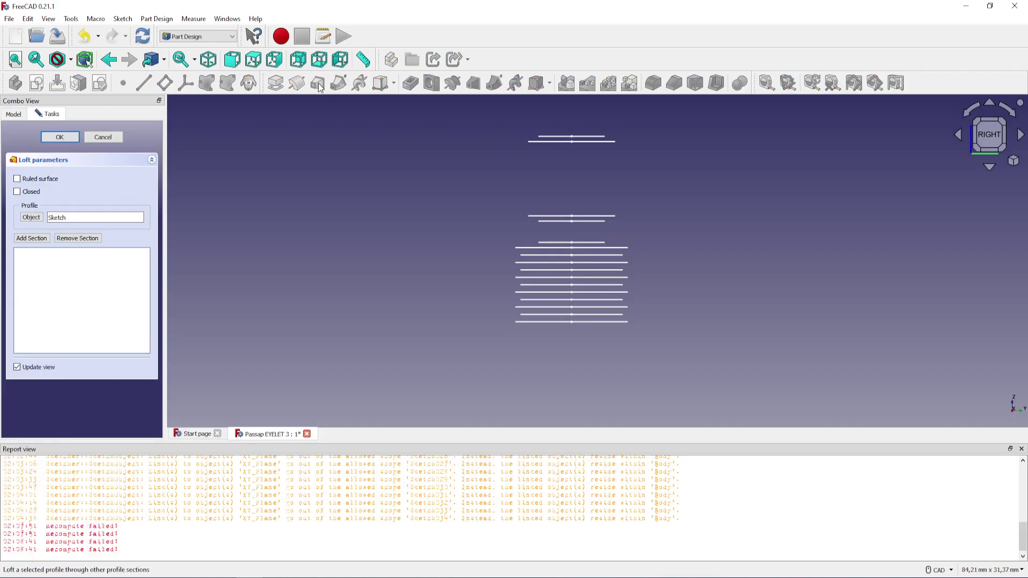
{"action": "scroll", "coordinate": [586, 322], "scroll_direction": "up", "scroll_amount": 1}
{"action": "scroll", "coordinate": [426, 335], "scroll_direction": "up", "scroll_amount": 1}
{"action": "scroll", "coordinate": [492, 354], "scroll_direction": "up", "scroll_amount": 2}
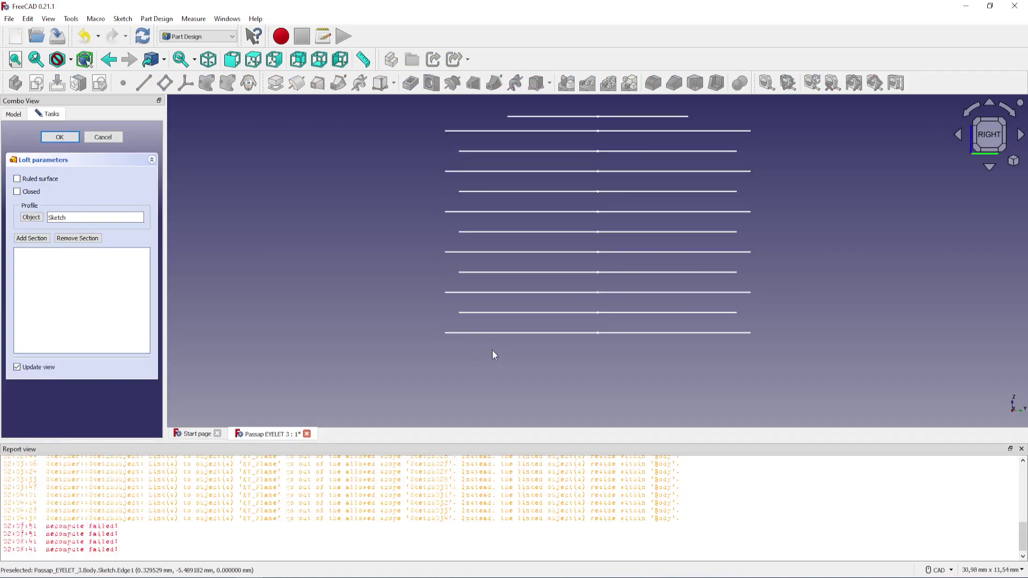
{"action": "left_click", "coordinate": [497, 334]}
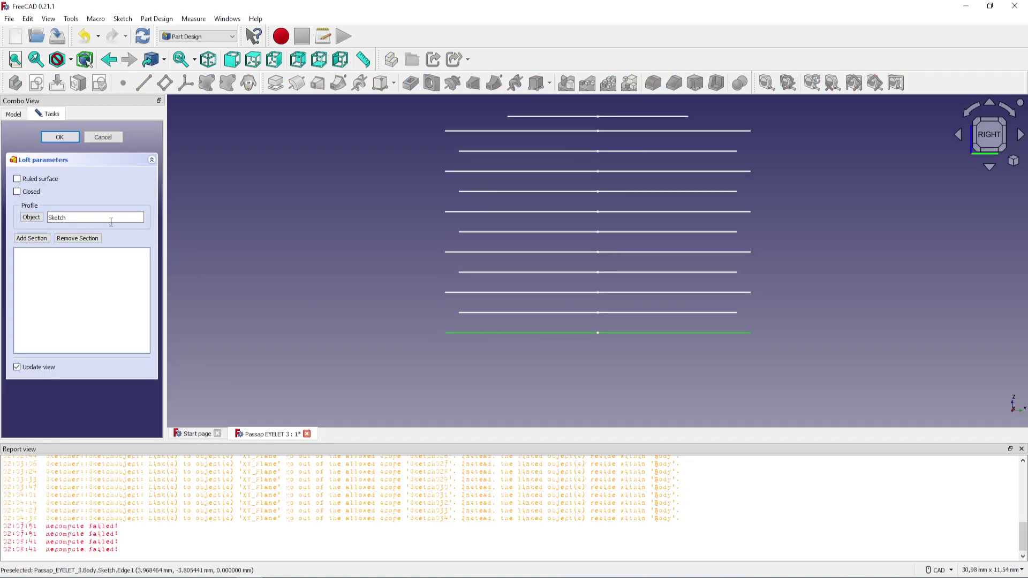
{"action": "left_click", "coordinate": [32, 239]}
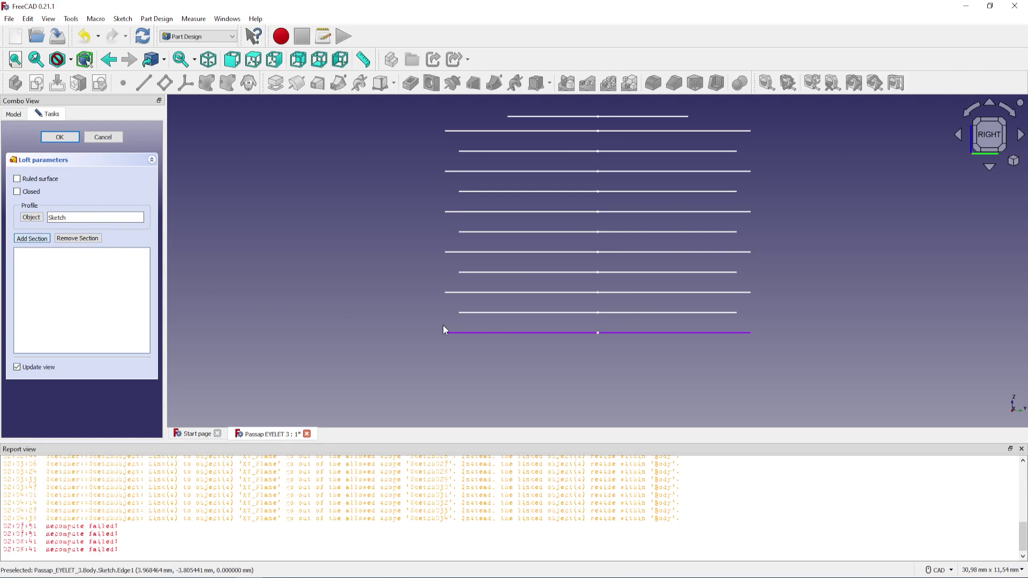
{"action": "left_click", "coordinate": [475, 313]}
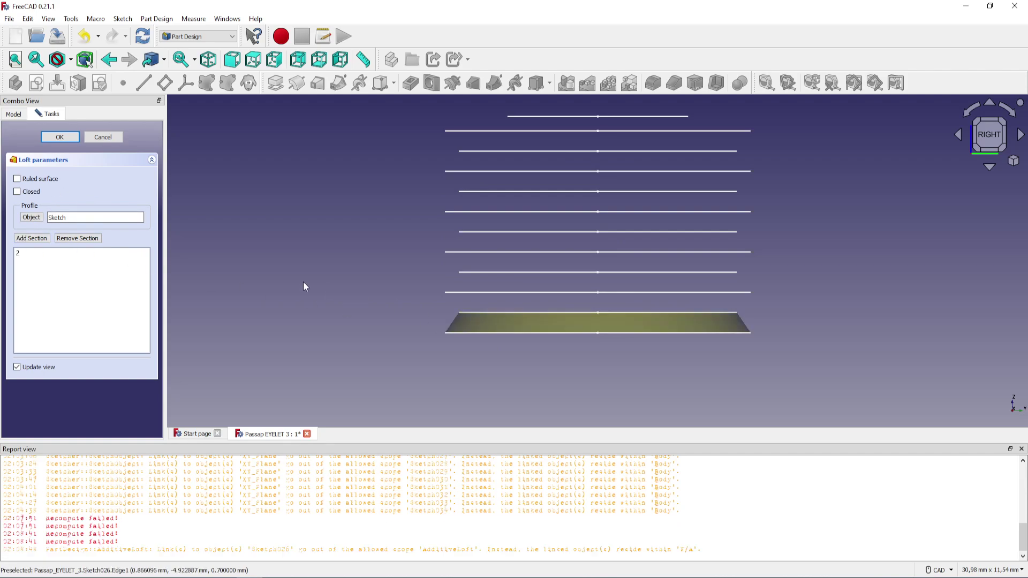
- Add three more sketch lines upward as loft sections
{"action": "left_click", "coordinate": [31, 238]}
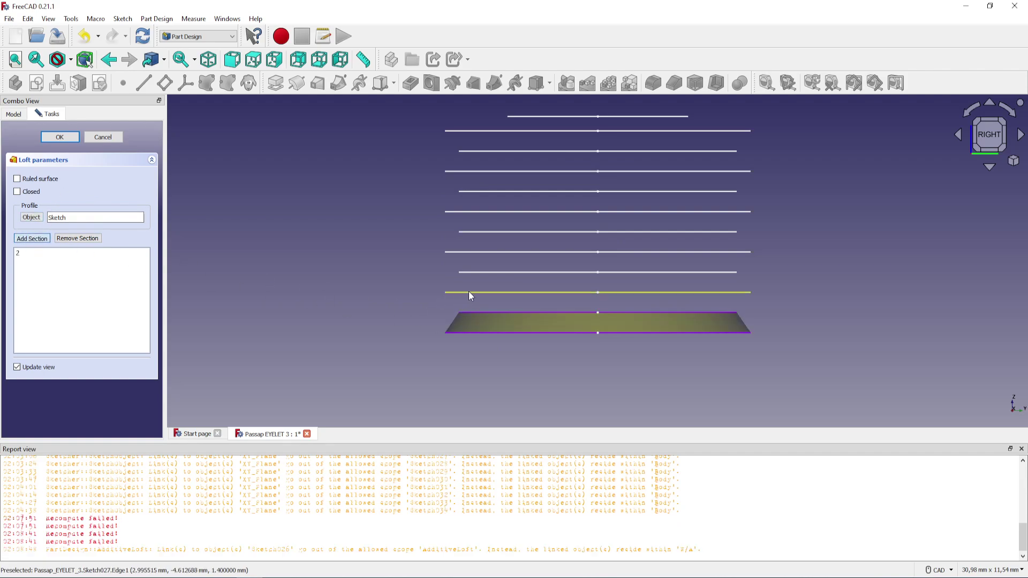
{"action": "left_click", "coordinate": [468, 292]}
{"action": "left_click", "coordinate": [33, 239]}
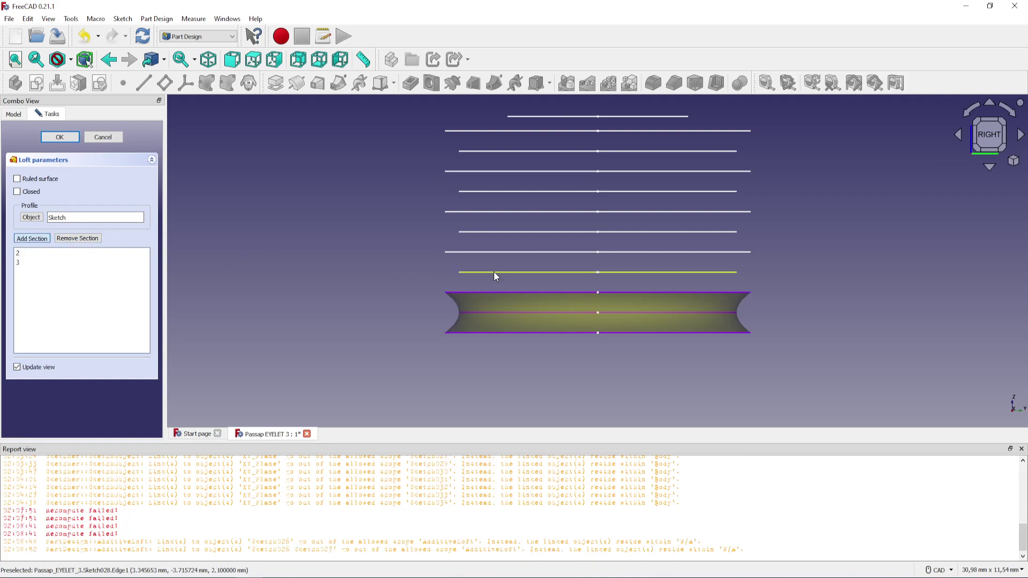
{"action": "left_click", "coordinate": [493, 272]}
{"action": "left_click", "coordinate": [32, 238]}
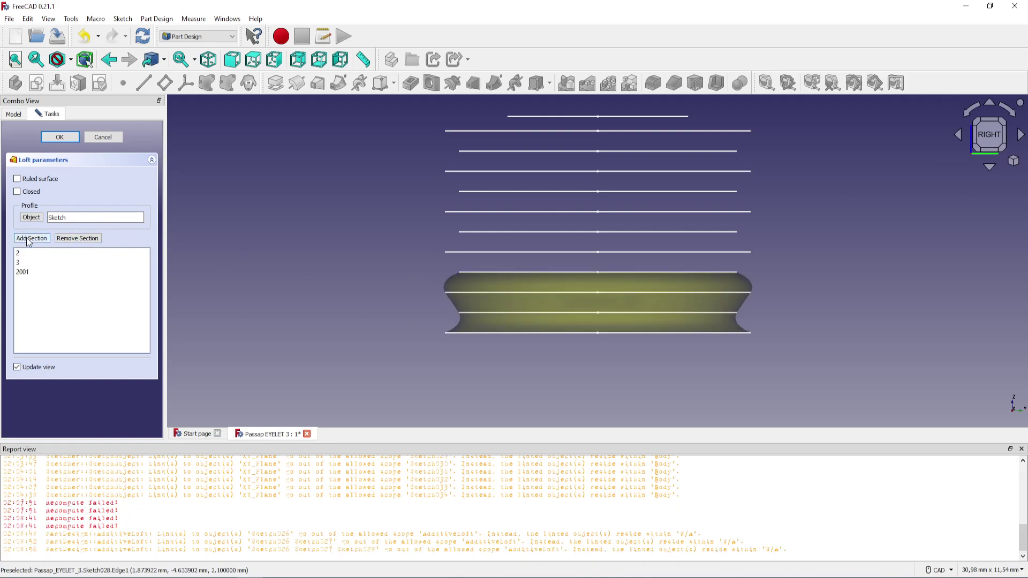
{"action": "left_click", "coordinate": [458, 251]}
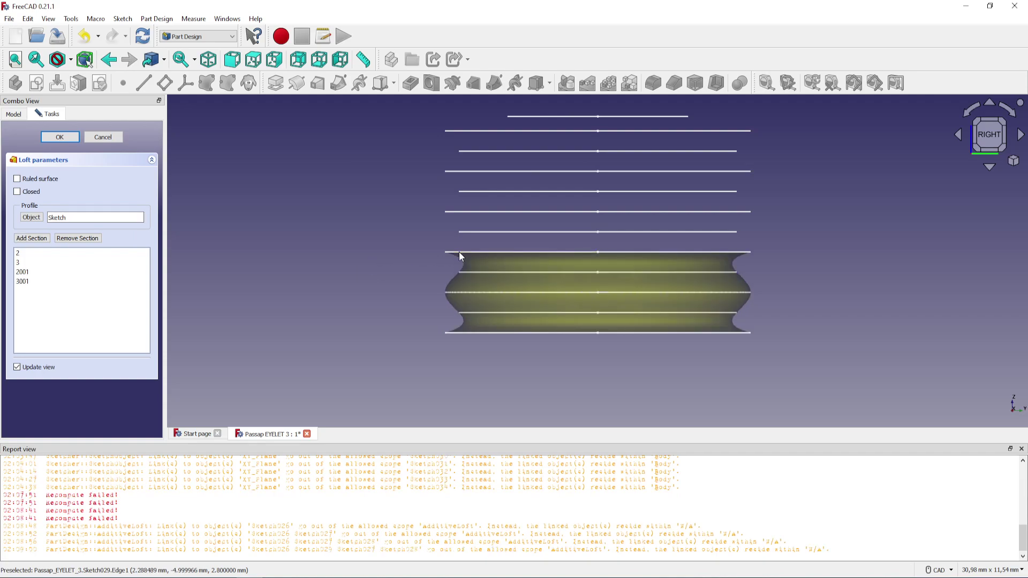
- Switch the loft to ruled faces and add the next sections above
{"action": "left_click", "coordinate": [18, 179]}
{"action": "middle_click_drag", "start_coordinate": [329, 238], "coordinate": [310, 317]}
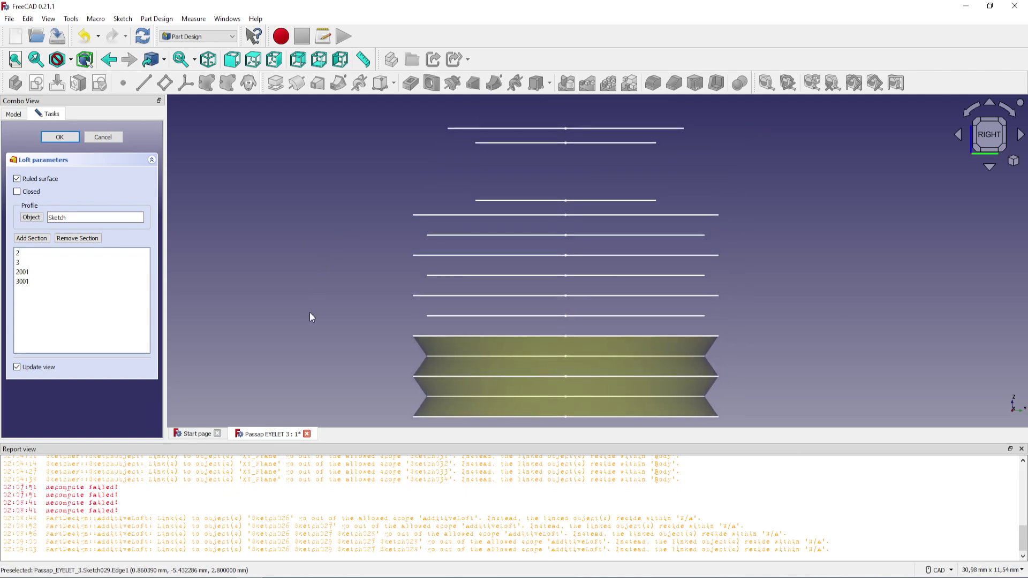
{"action": "left_click", "coordinate": [31, 238]}
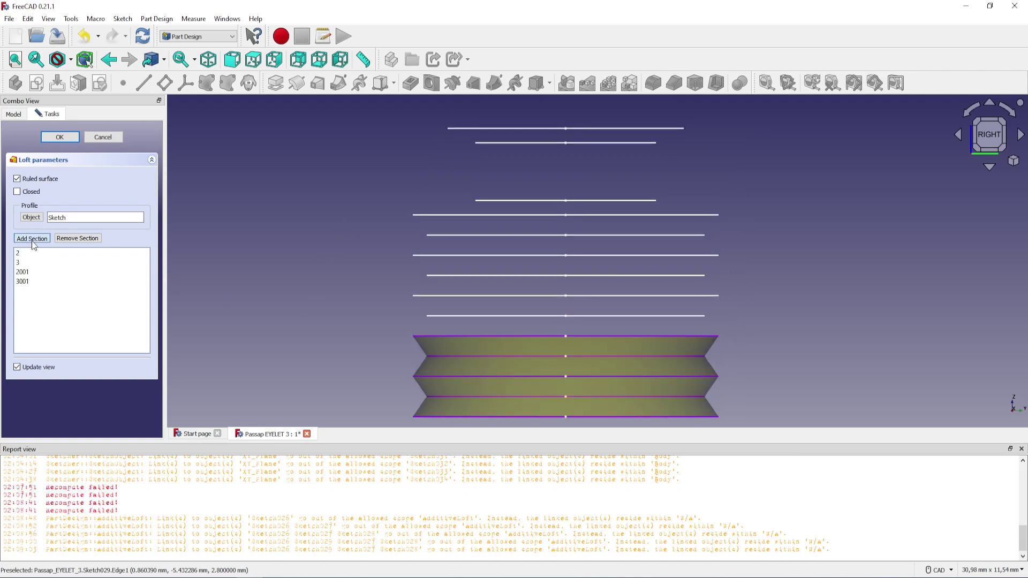
{"action": "left_click", "coordinate": [439, 316]}
{"action": "left_click", "coordinate": [426, 296]}
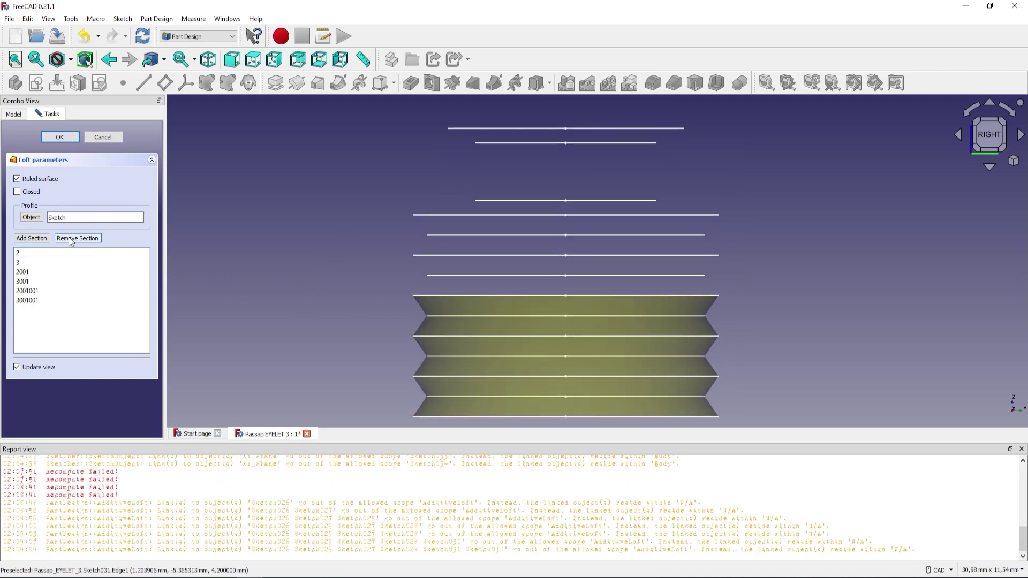
{"action": "left_click", "coordinate": [448, 275]}
{"action": "left_click", "coordinate": [31, 239]}
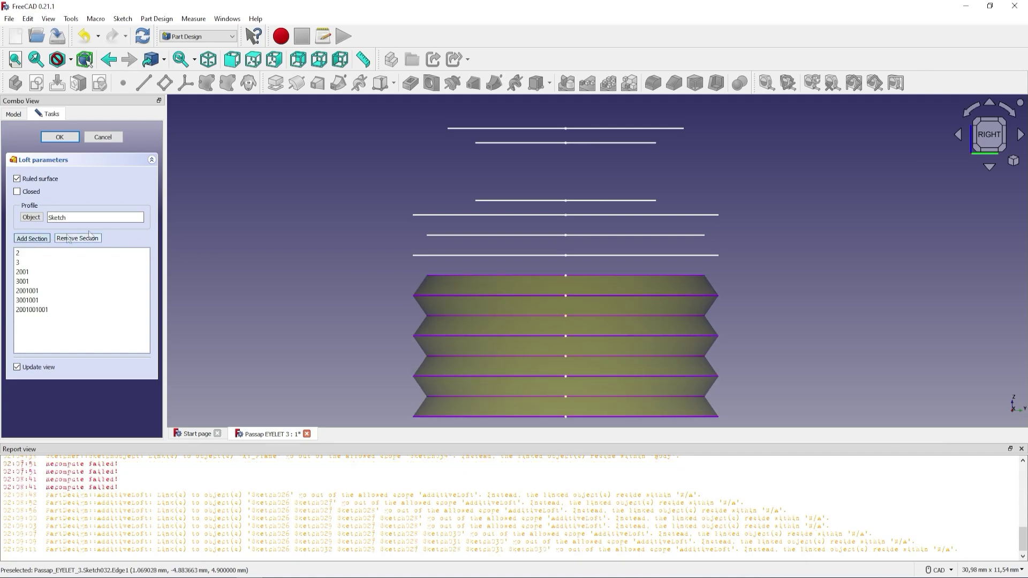
- Add further loft sections up through Sketch009 and Sketch010
{"action": "left_click", "coordinate": [448, 257]}
{"action": "left_click", "coordinate": [31, 239]}
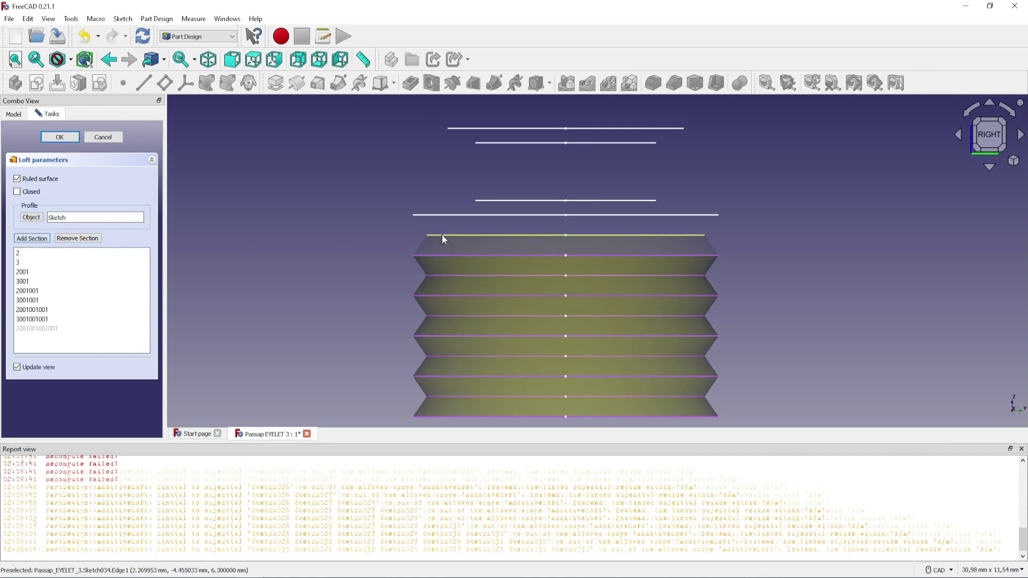
{"action": "left_click", "coordinate": [442, 235]}
{"action": "left_click", "coordinate": [32, 239]}
{"action": "left_click", "coordinate": [449, 215]}
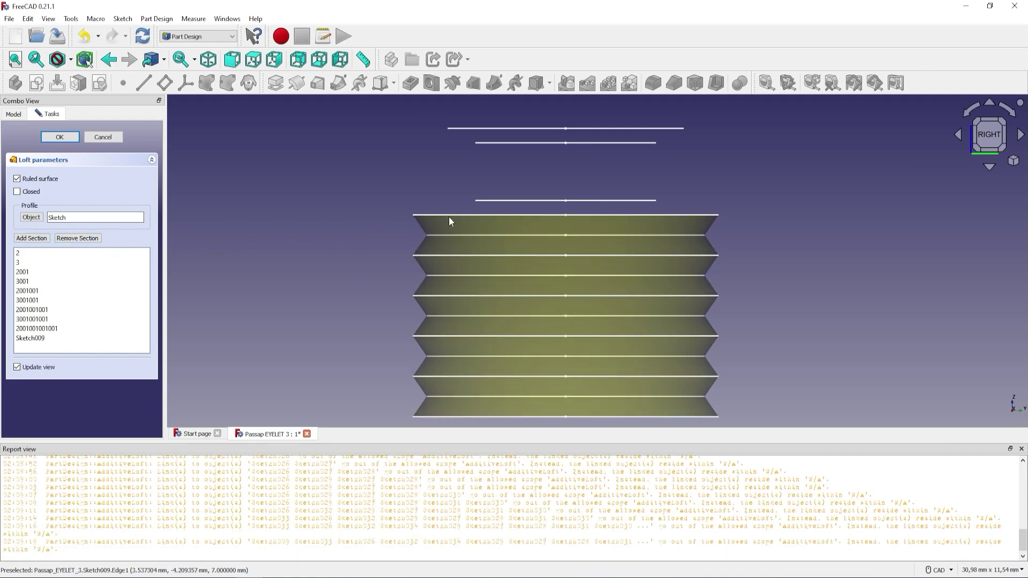
{"action": "left_click", "coordinate": [32, 239]}
{"action": "left_click", "coordinate": [519, 200]}
{"action": "middle_click_drag", "start_coordinate": [519, 200], "coordinate": [491, 357]}
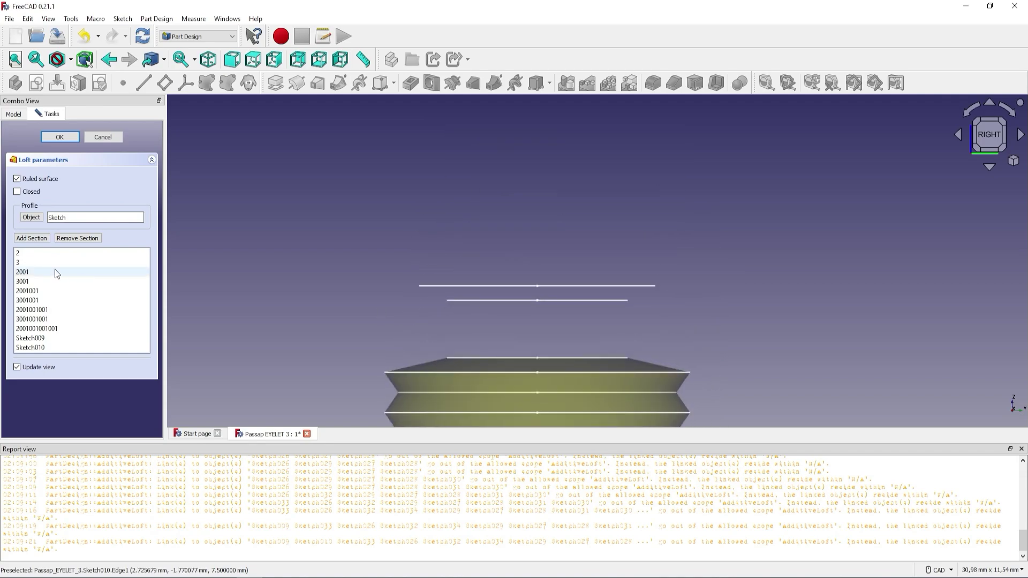
- Add Sketch011 and the following sketch lines as loft sections
{"action": "left_click", "coordinate": [458, 301]}
{"action": "left_click", "coordinate": [31, 239]}
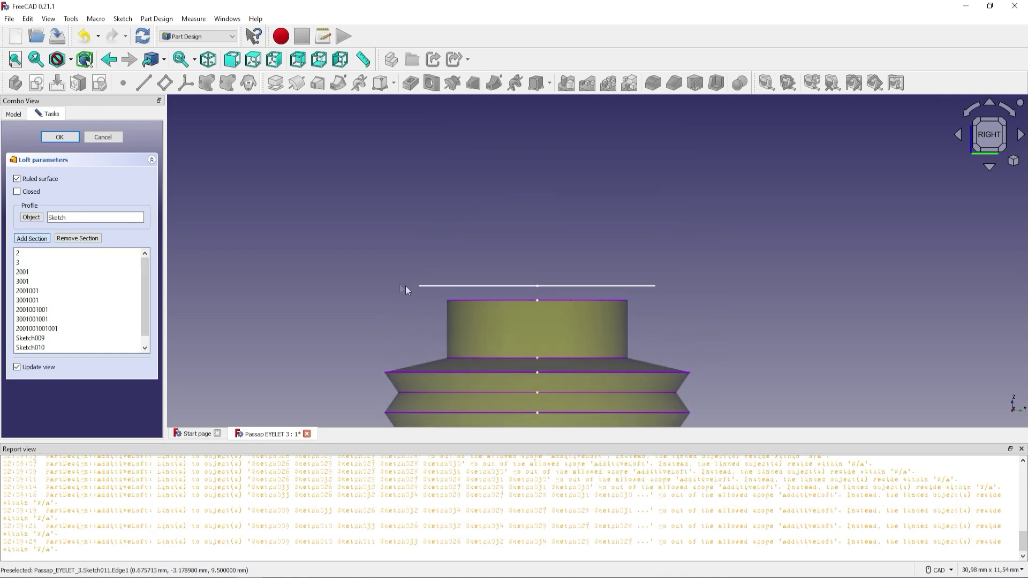
{"action": "left_click", "coordinate": [444, 286]}
{"action": "left_click", "coordinate": [32, 239]}
{"action": "mouse_move", "coordinate": [437, 96]}
{"action": "middle_mouse_down"}
{"action": "mouse_move", "coordinate": [437, 228]}
{"action": "mouse_move", "coordinate": [476, 332]}
{"action": "middle_mouse_up"}
{"action": "left_click", "coordinate": [437, 215]}
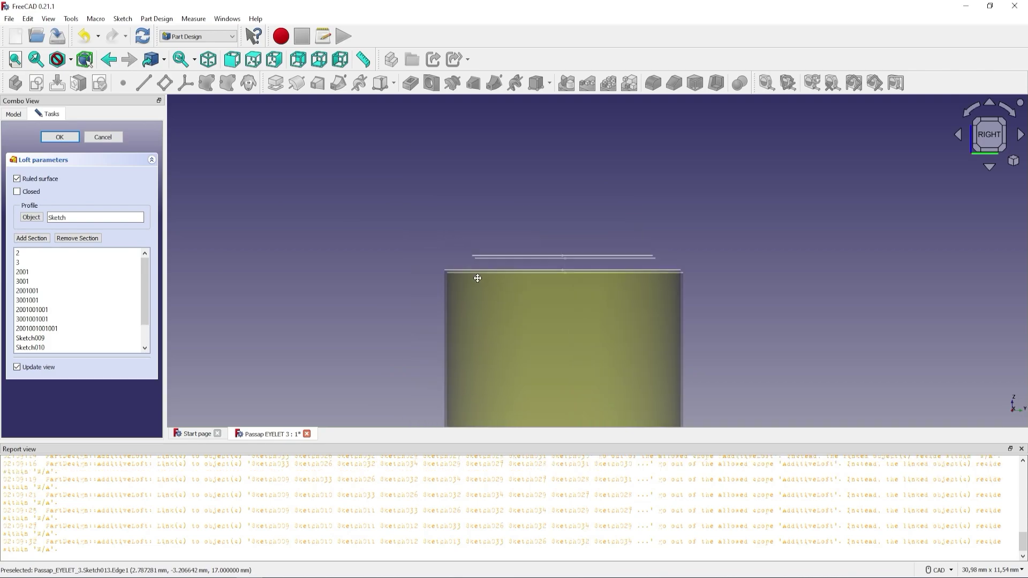
{"action": "left_click", "coordinate": [31, 239]}
{"action": "left_click", "coordinate": [492, 310]}
{"action": "scroll", "coordinate": [492, 309], "scroll_direction": "down", "scroll_amount": 2}
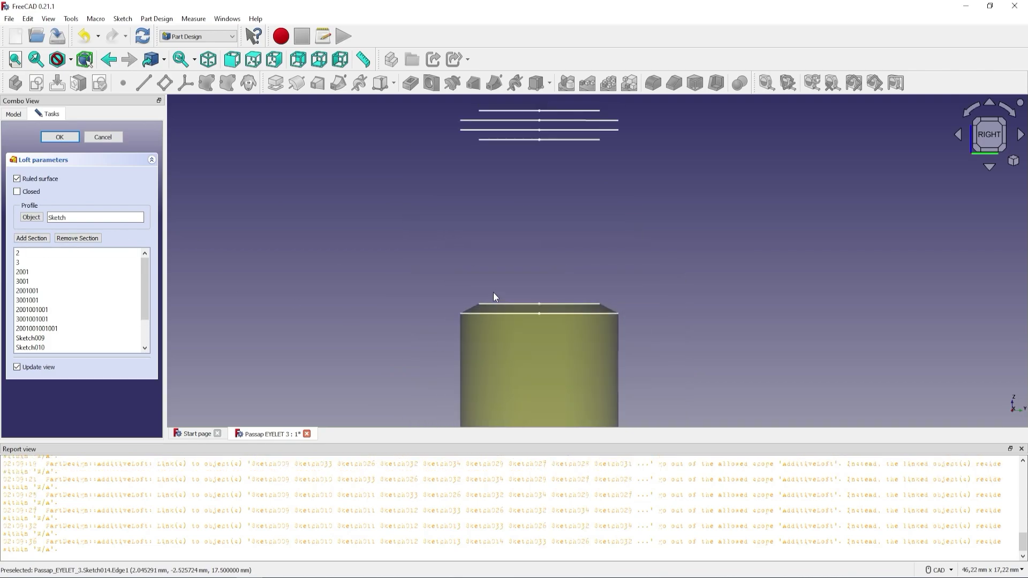
- Continue the loft up through the next two sketch lines
{"action": "middle_click_drag", "start_coordinate": [493, 293], "coordinate": [546, 317]}
{"action": "left_click", "coordinate": [31, 239]}
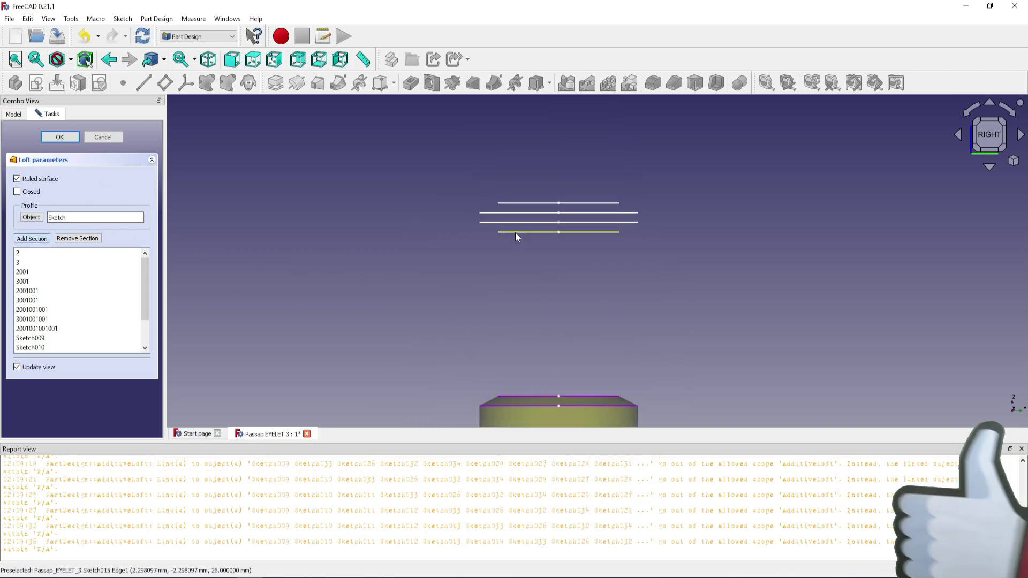
{"action": "left_click", "coordinate": [514, 232]}
{"action": "left_click", "coordinate": [32, 238]}
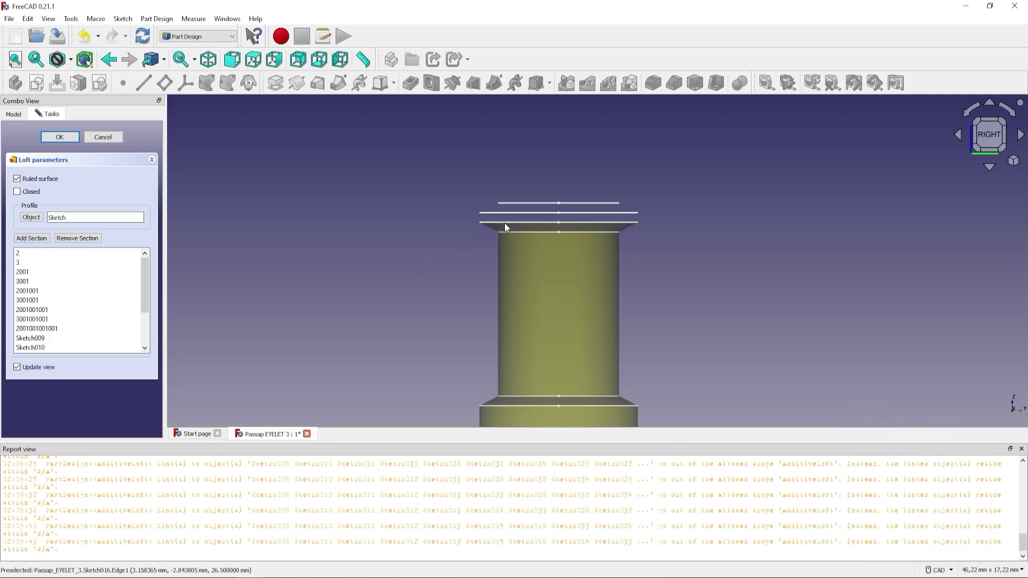
{"action": "left_click", "coordinate": [504, 223]}
- Extend the loft through the wider sketch lines toward the top
{"action": "left_click", "coordinate": [29, 239]}
{"action": "left_click", "coordinate": [490, 213]}
{"action": "left_click", "coordinate": [34, 241]}
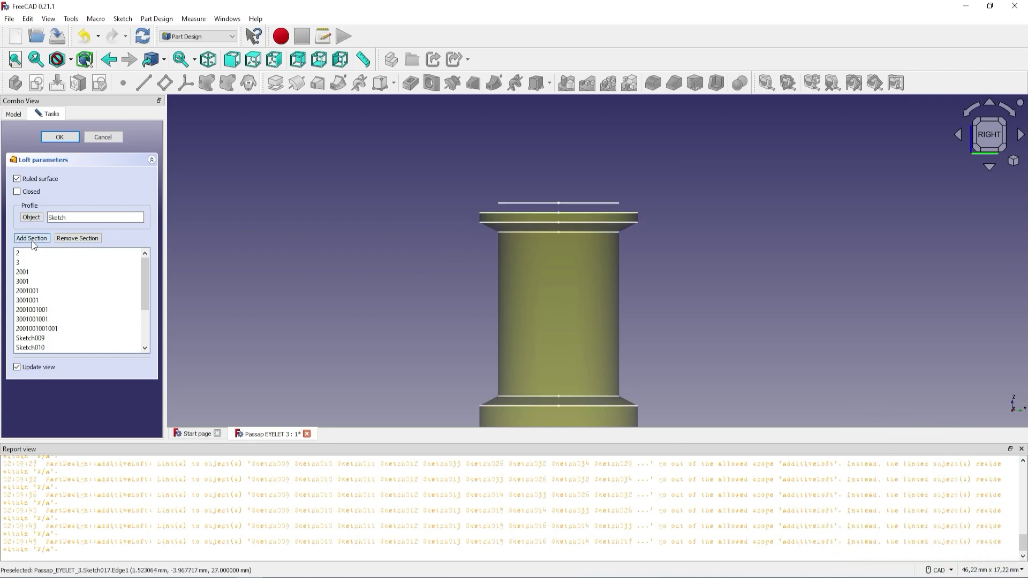
{"action": "left_click", "coordinate": [538, 206]}
{"action": "middle_click_drag", "start_coordinate": [551, 158], "coordinate": [542, 313]}
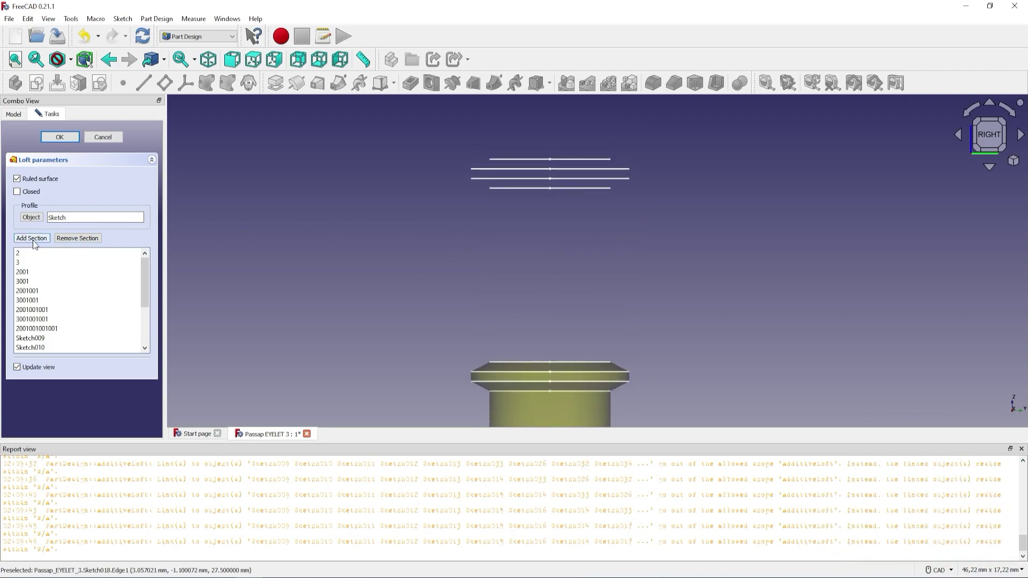
{"action": "left_click", "coordinate": [512, 188]}
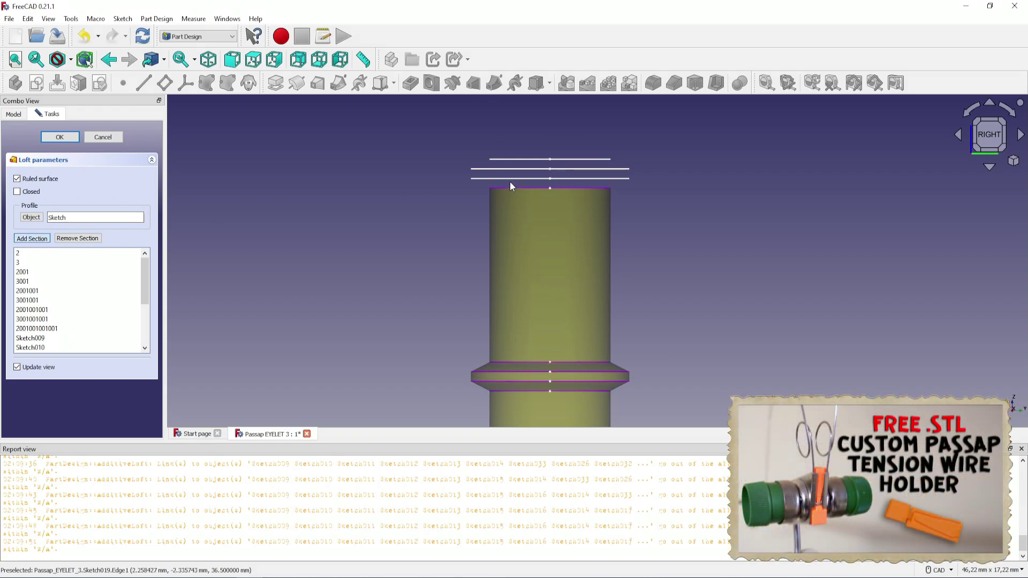
- Add the next two higher sketch lines as loft sections
{"action": "left_click", "coordinate": [33, 239]}
{"action": "left_click", "coordinate": [555, 178]}
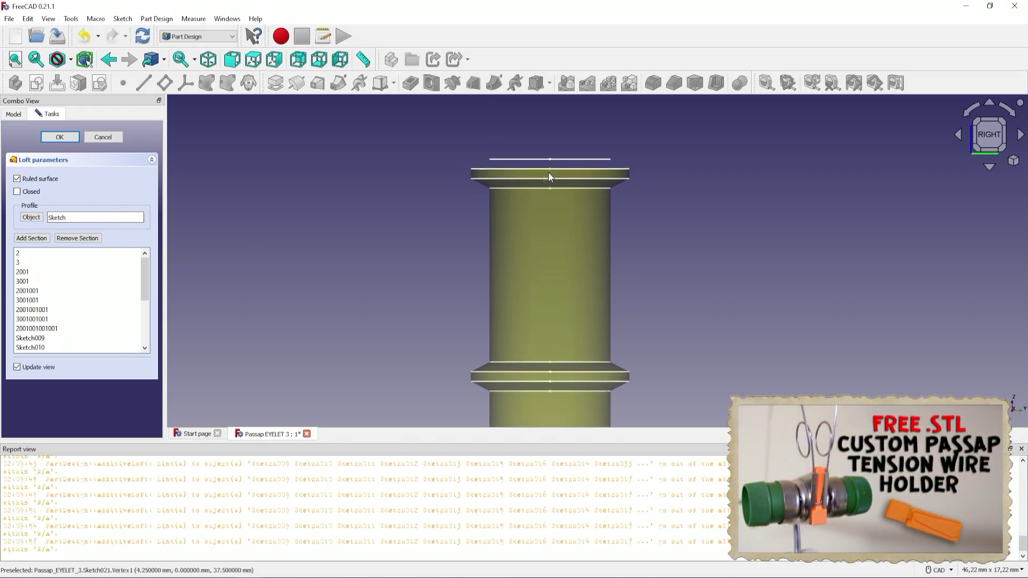
{"action": "left_click", "coordinate": [524, 159]}
{"action": "middle_click_drag", "start_coordinate": [527, 156], "coordinate": [559, 212]}
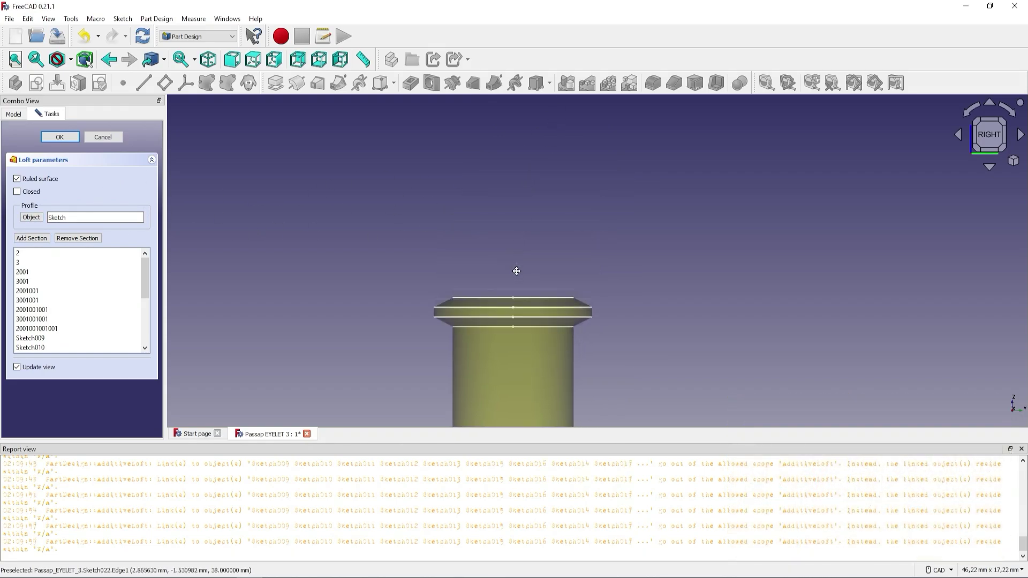
{"action": "left_click", "coordinate": [32, 239]}
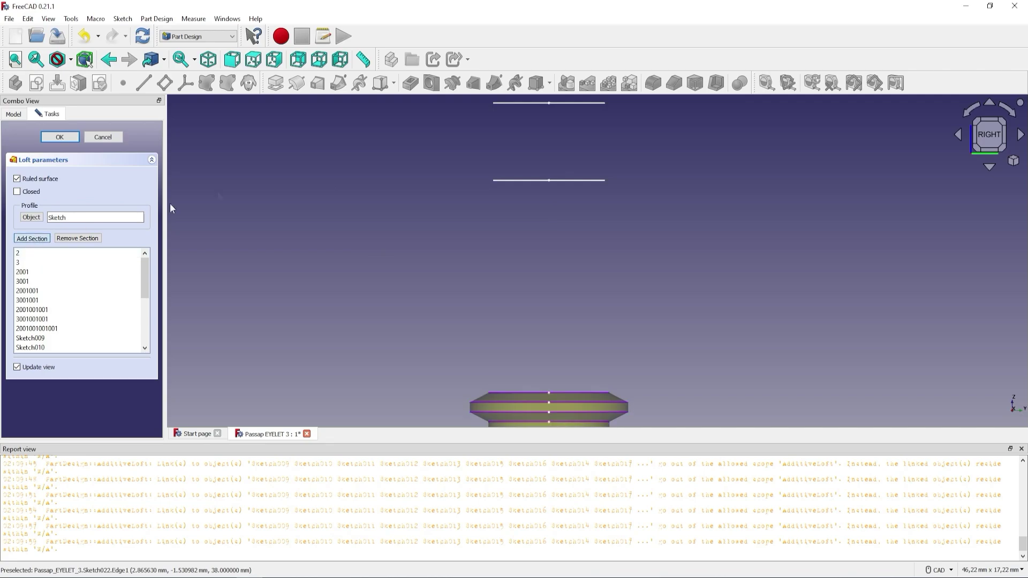
{"action": "left_click", "coordinate": [515, 180]}
- Add the final sections up to the topmost line and centre the shaft
{"action": "middle_click_drag", "start_coordinate": [534, 153], "coordinate": [530, 290]}
{"action": "left_click", "coordinate": [37, 238]}
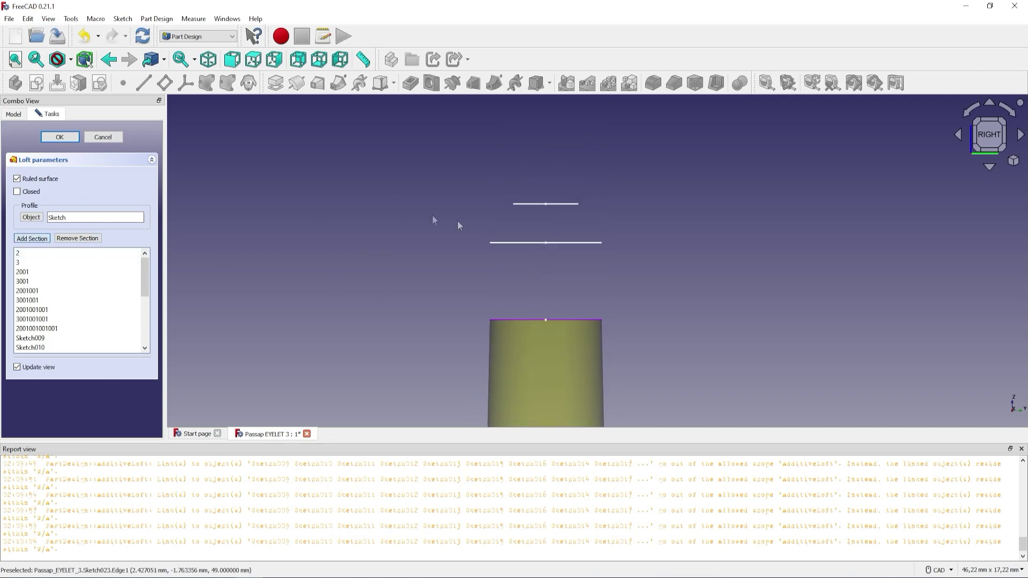
{"action": "left_click", "coordinate": [507, 241]}
{"action": "left_click", "coordinate": [40, 239]}
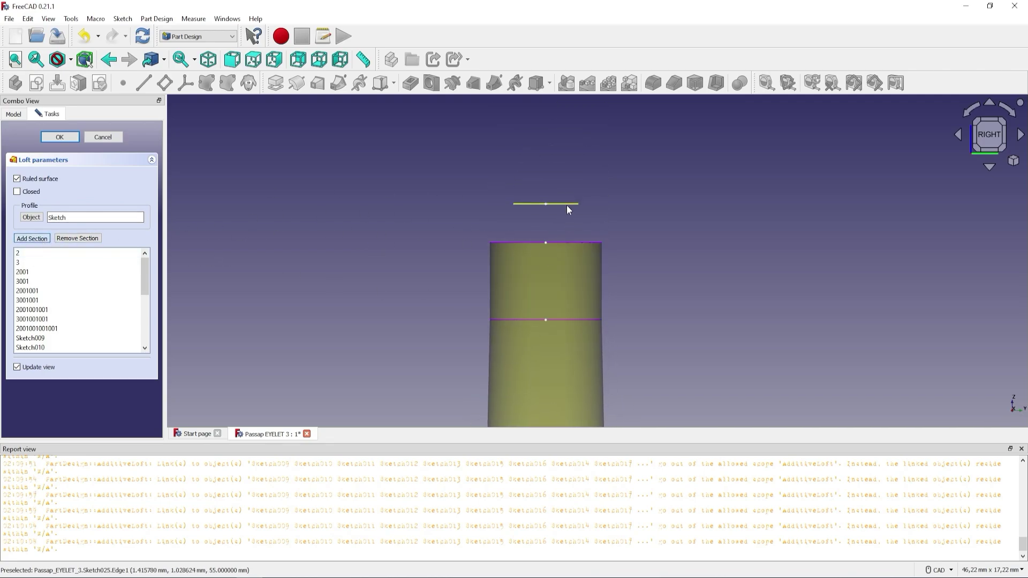
{"action": "left_click", "coordinate": [566, 204]}
{"action": "scroll", "coordinate": [660, 218], "scroll_direction": "down", "scroll_amount": 2}
{"action": "scroll", "coordinate": [660, 218], "scroll_direction": "down", "scroll_amount": 2}
{"action": "scroll", "coordinate": [664, 240], "scroll_direction": "down", "scroll_amount": 1}
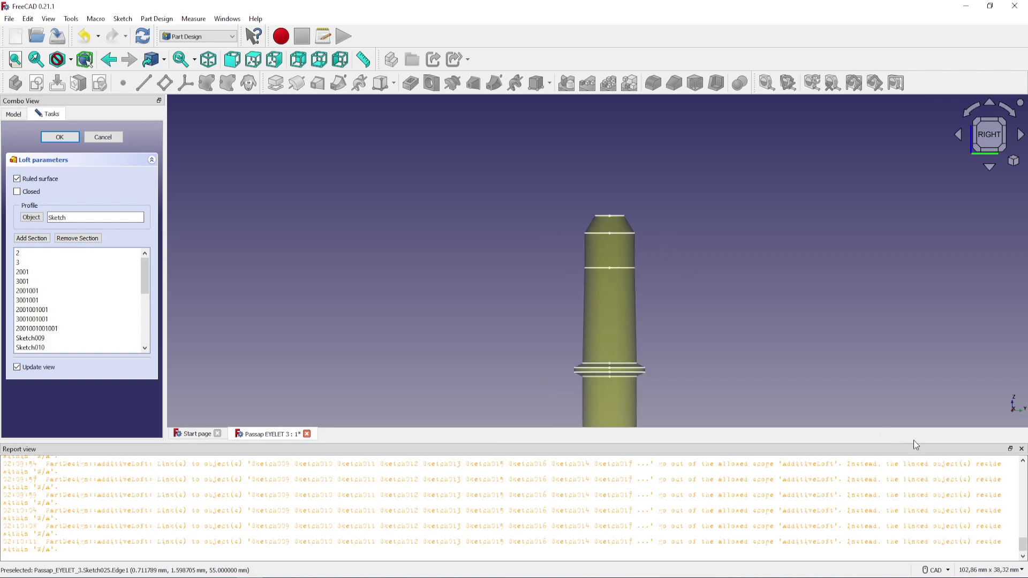
{"action": "left_click", "coordinate": [1020, 449]}
{"action": "scroll", "coordinate": [806, 372], "scroll_direction": "down", "scroll_amount": 1}
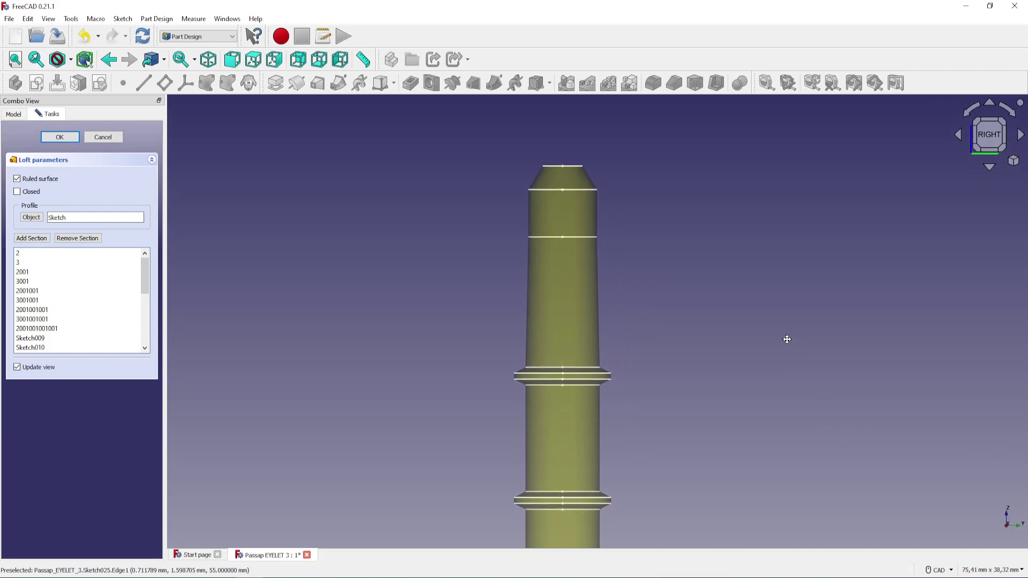
{"action": "scroll", "coordinate": [661, 330], "scroll_direction": "down", "scroll_amount": 1}
{"action": "scroll", "coordinate": [660, 330], "scroll_direction": "down", "scroll_amount": 1}
{"action": "scroll", "coordinate": [687, 344], "scroll_direction": "down", "scroll_amount": 1}
{"action": "middle_click_drag", "start_coordinate": [635, 314], "coordinate": [617, 314]}
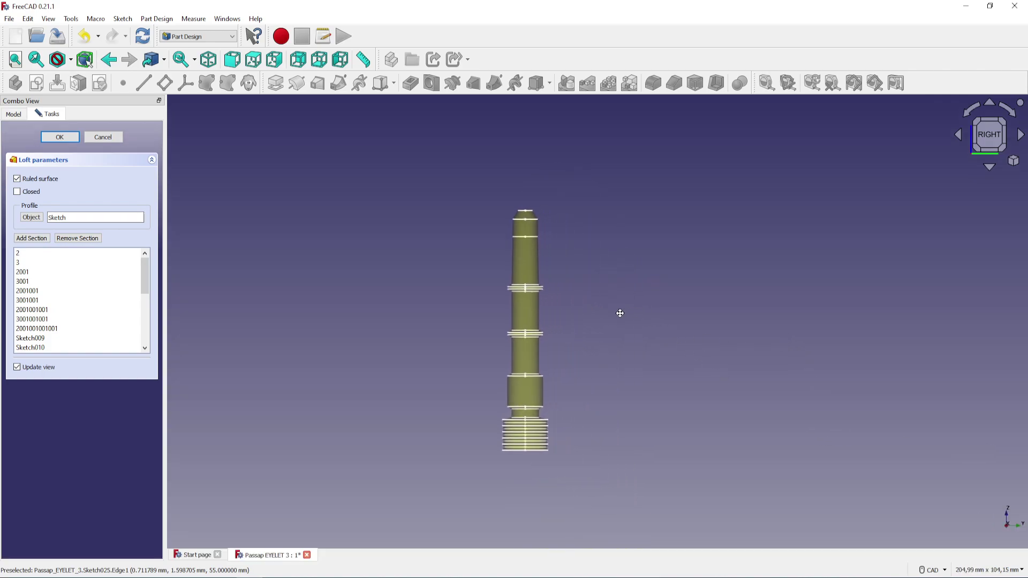
- Confirm the loft and select the resulting AdditiveLoft solid
{"action": "left_click", "coordinate": [61, 138]}
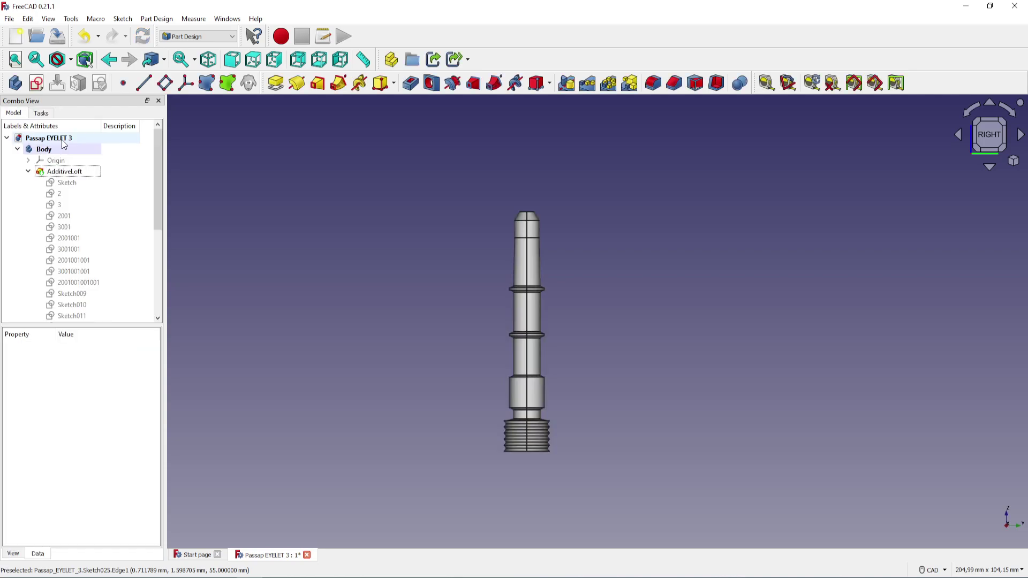
{"action": "mouse_move", "coordinate": [620, 374]}
{"action": "middle_mouse_down"}
{"action": "mouse_move", "coordinate": [544, 282]}
{"action": "mouse_move", "coordinate": [625, 260]}
{"action": "mouse_move", "coordinate": [787, 289]}
{"action": "mouse_move", "coordinate": [867, 431]}
{"action": "mouse_move", "coordinate": [592, 488]}
{"action": "middle_mouse_up"}
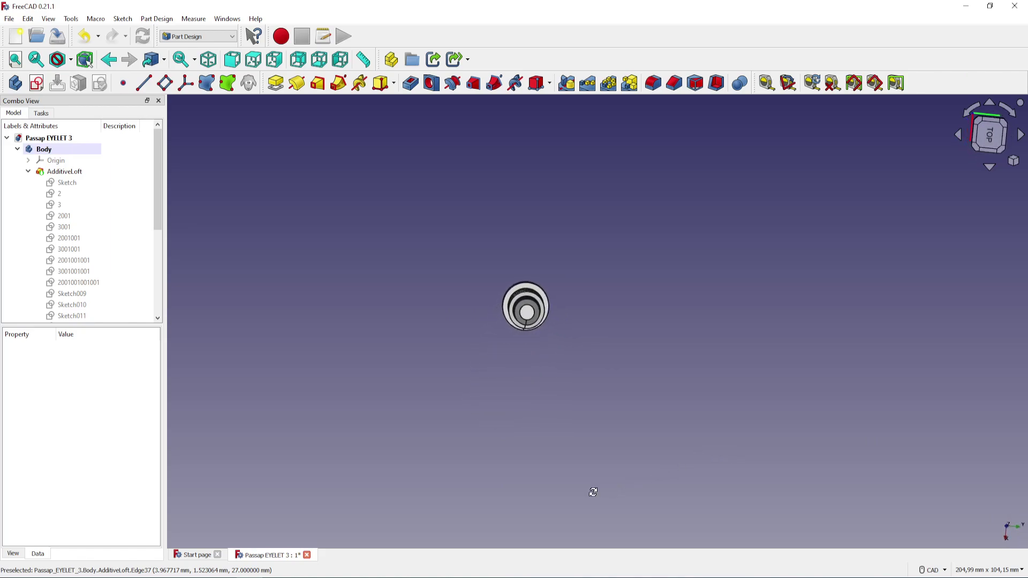
{"action": "left_click", "coordinate": [526, 315]}
{"action": "scroll", "coordinate": [516, 337], "scroll_direction": "up", "scroll_amount": 3}
{"action": "left_click", "coordinate": [529, 298]}
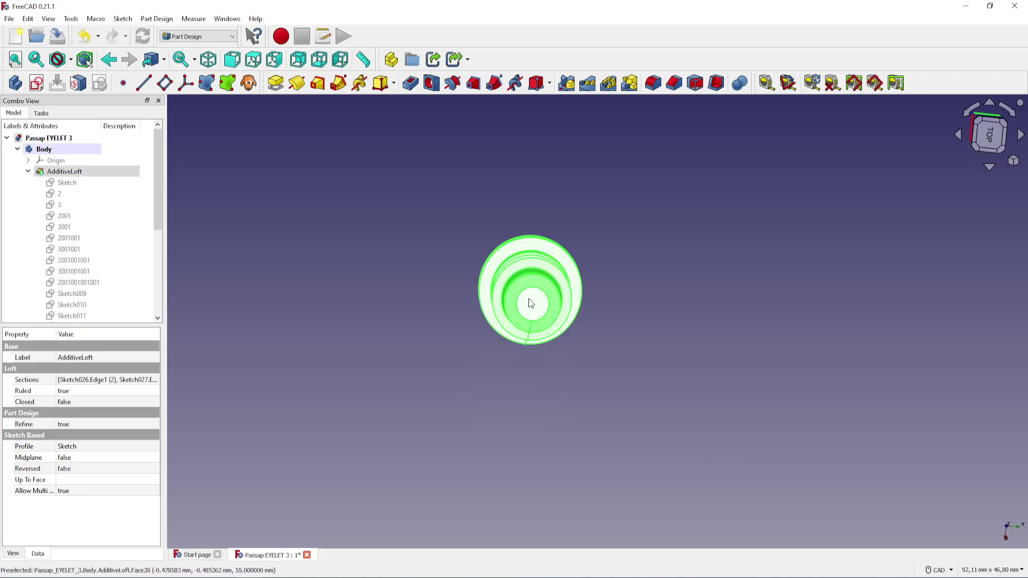
{"action": "scroll", "coordinate": [544, 352], "scroll_direction": "up", "scroll_amount": 2}
- Orbit to a tilted side view and select the shaft's top end face
{"action": "mouse_move", "coordinate": [559, 412]}
{"action": "middle_mouse_down"}
{"action": "mouse_move", "coordinate": [560, 378]}
{"action": "mouse_move", "coordinate": [639, 402]}
{"action": "middle_mouse_up"}
{"action": "left_click", "coordinate": [639, 402]}
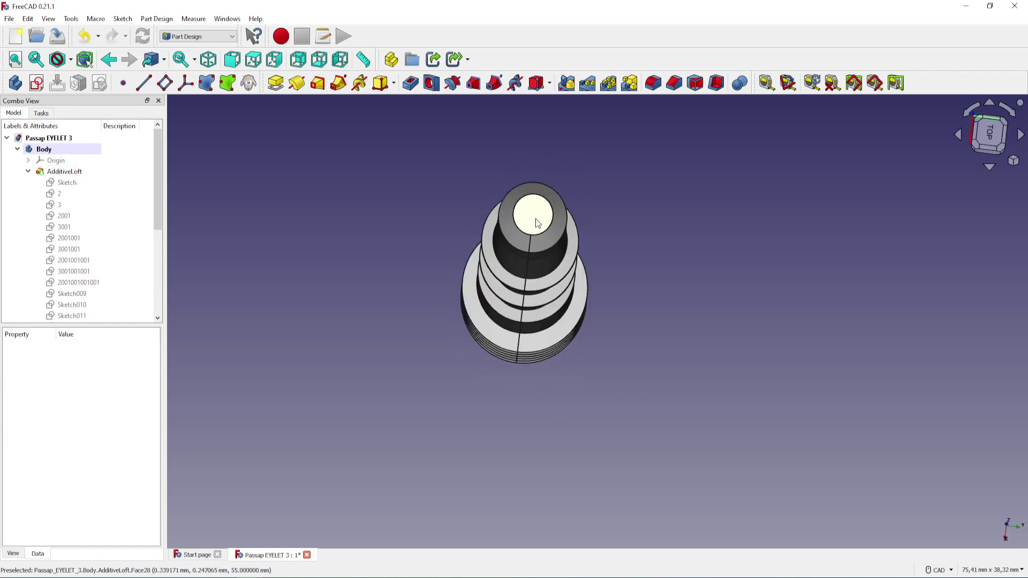
{"action": "left_click", "coordinate": [540, 220]}
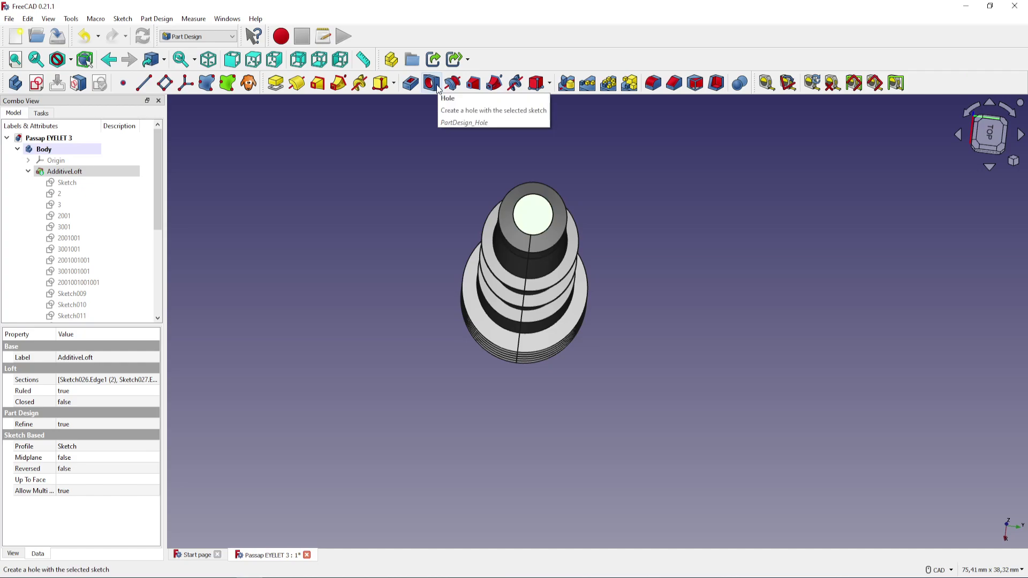
- Create a Through all pocket from the top face and inspect the bore
{"action": "left_click", "coordinate": [411, 84]}
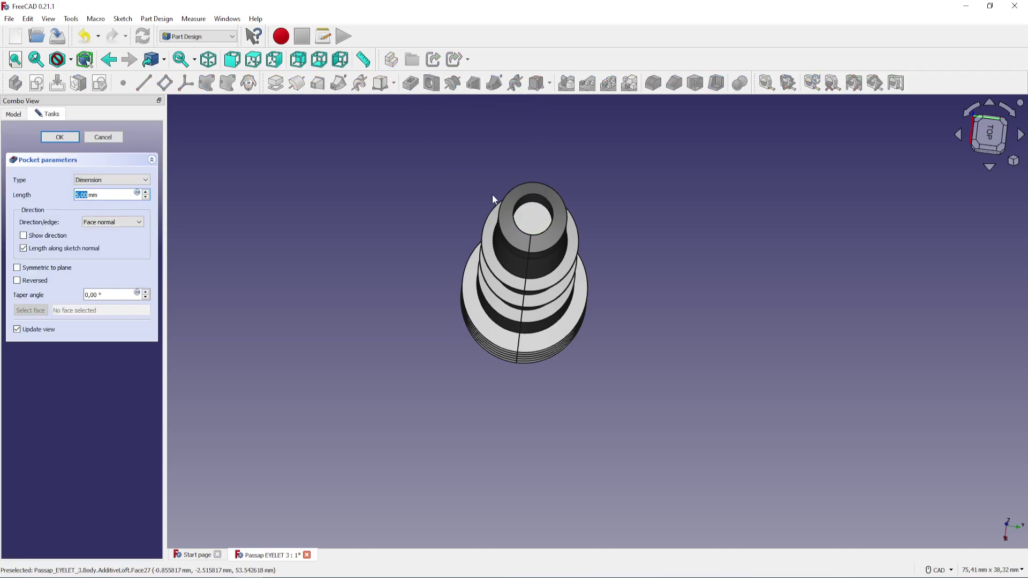
{"action": "mouse_move", "coordinate": [502, 216]}
{"action": "middle_mouse_down"}
{"action": "mouse_move", "coordinate": [554, 291]}
{"action": "mouse_move", "coordinate": [562, 257]}
{"action": "middle_mouse_up"}
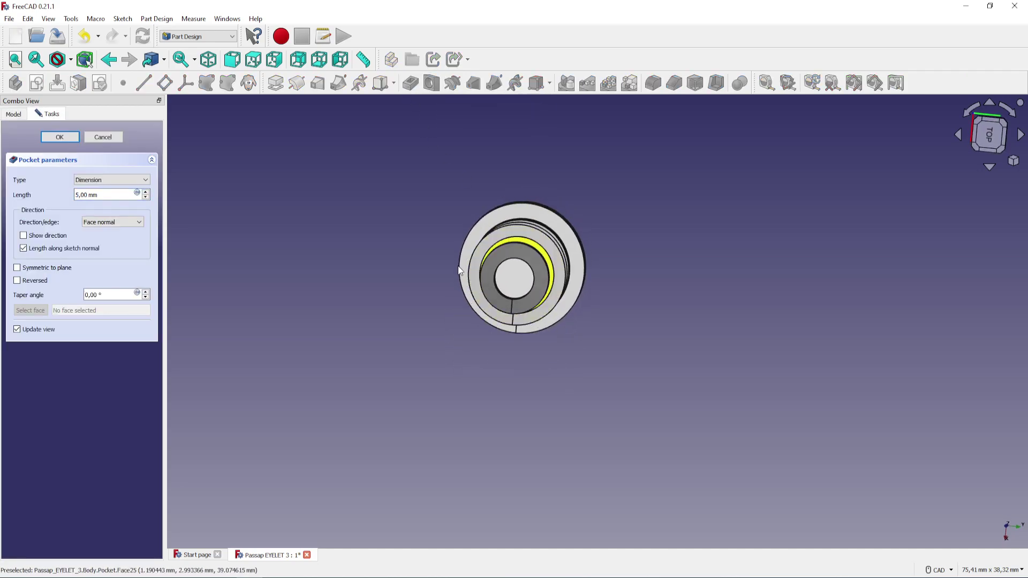
{"action": "left_click", "coordinate": [106, 181]}
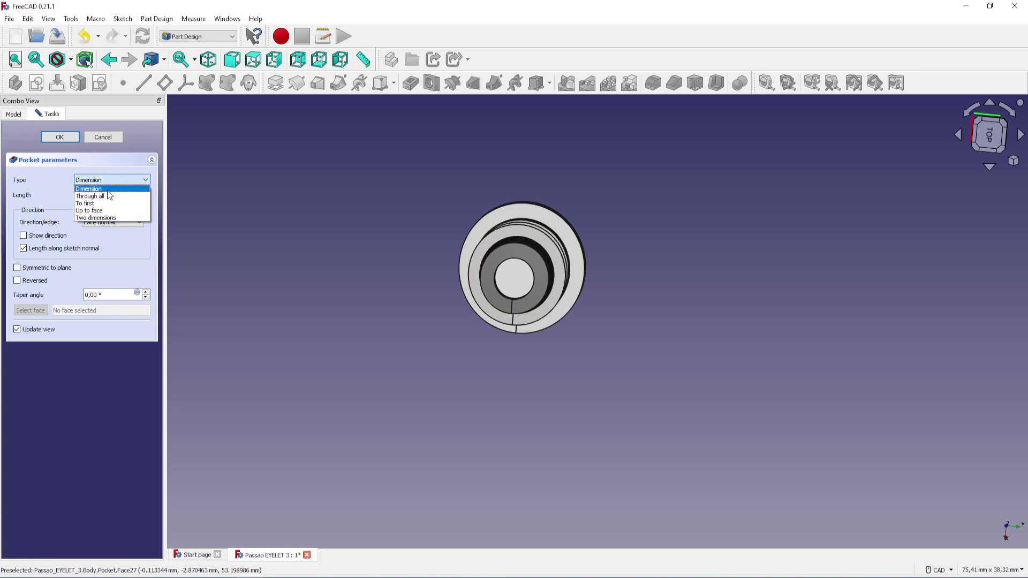
{"action": "left_click", "coordinate": [104, 196]}
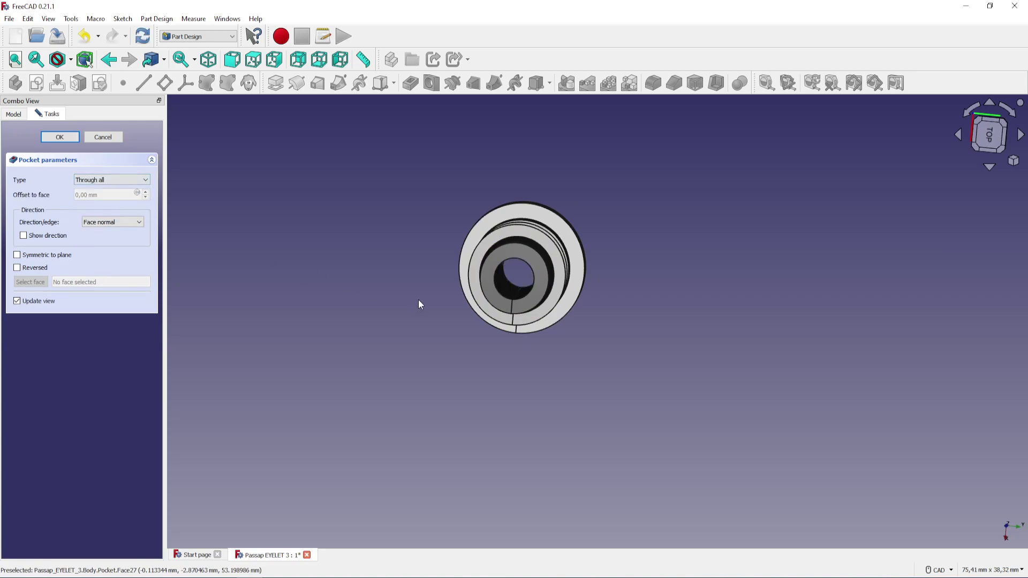
{"action": "middle_click_drag", "start_coordinate": [418, 303], "coordinate": [809, 356]}
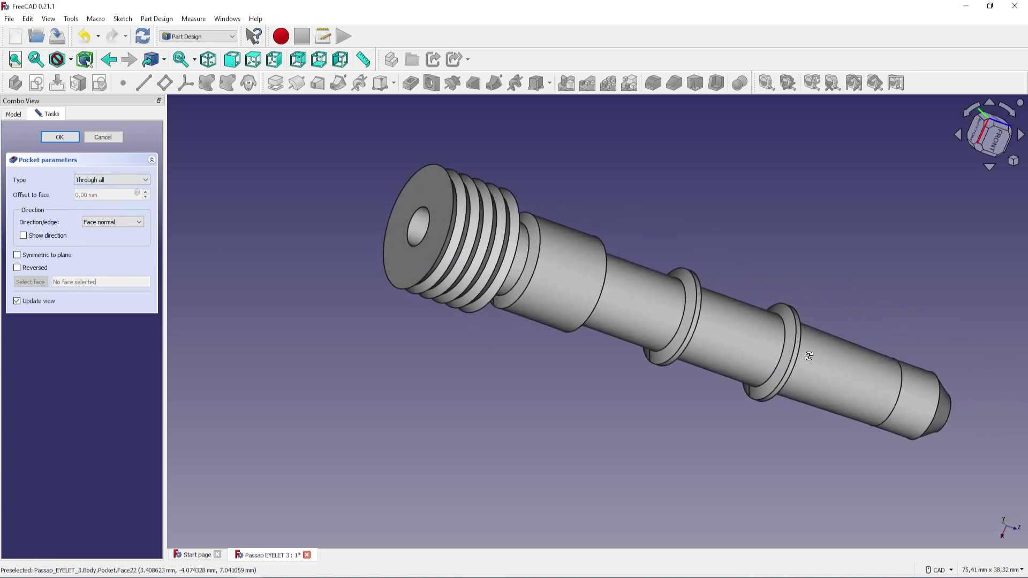
{"action": "mouse_move", "coordinate": [471, 292]}
{"action": "middle_mouse_down"}
{"action": "mouse_move", "coordinate": [670, 309]}
{"action": "mouse_move", "coordinate": [634, 305]}
{"action": "middle_mouse_up"}
- Confirm the through-all pocket and select the hole's rim edge
{"action": "left_click", "coordinate": [60, 137]}
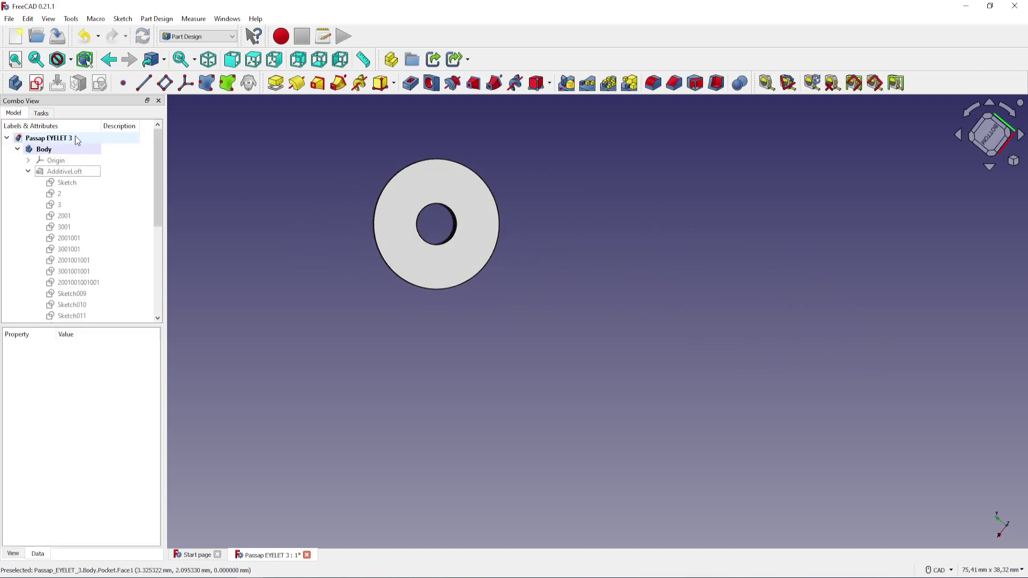
{"action": "scroll", "coordinate": [381, 234], "scroll_direction": "up", "scroll_amount": 1}
{"action": "scroll", "coordinate": [431, 238], "scroll_direction": "up", "scroll_amount": 3}
{"action": "scroll", "coordinate": [475, 310], "scroll_direction": "up", "scroll_amount": 2}
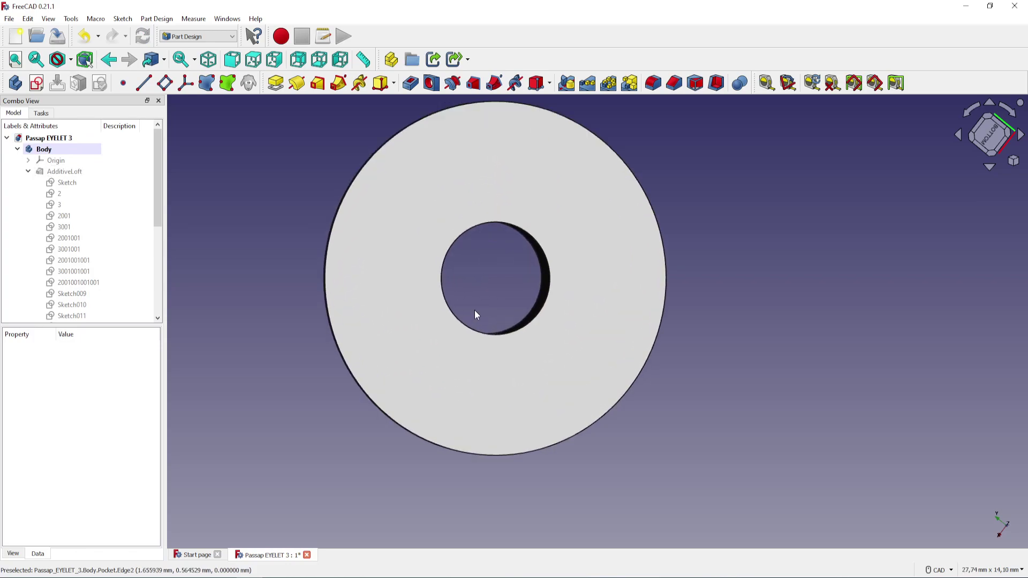
{"action": "left_click", "coordinate": [540, 312]}
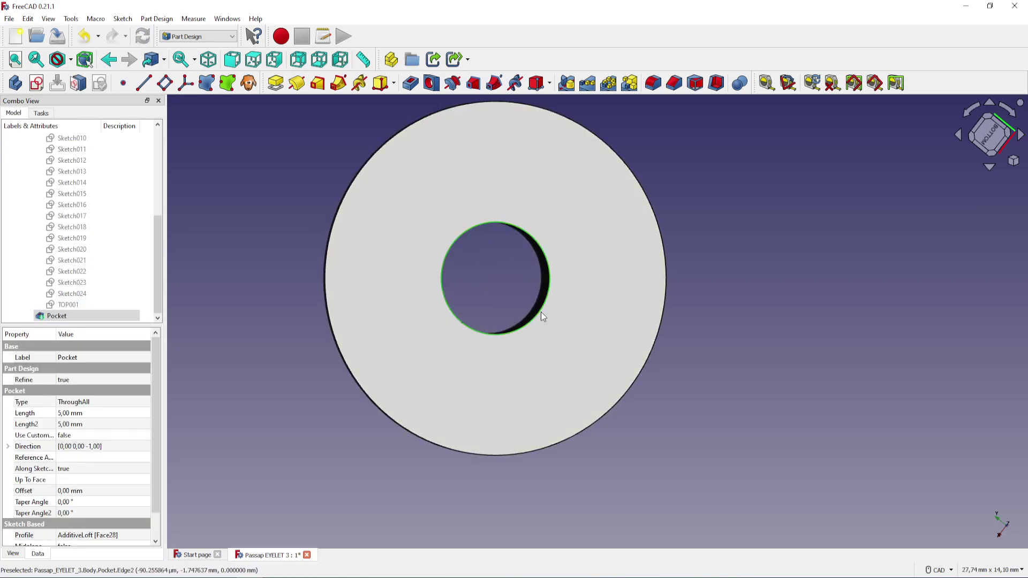
- Fillet the hole rim, trying 3 mm before settling on a 2 mm radius
{"action": "left_click", "coordinate": [652, 89]}
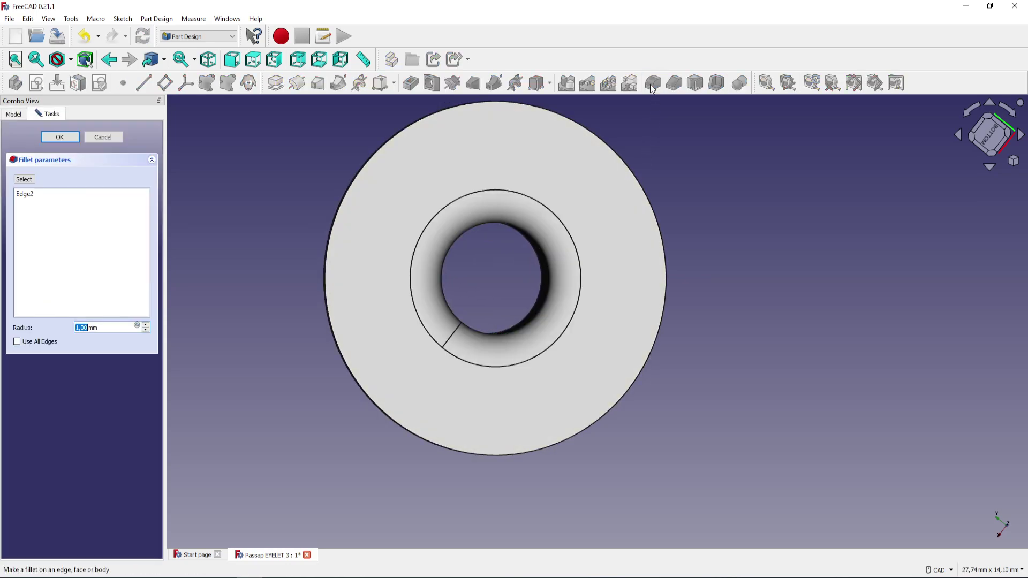
{"action": "left_click", "coordinate": [146, 325]}
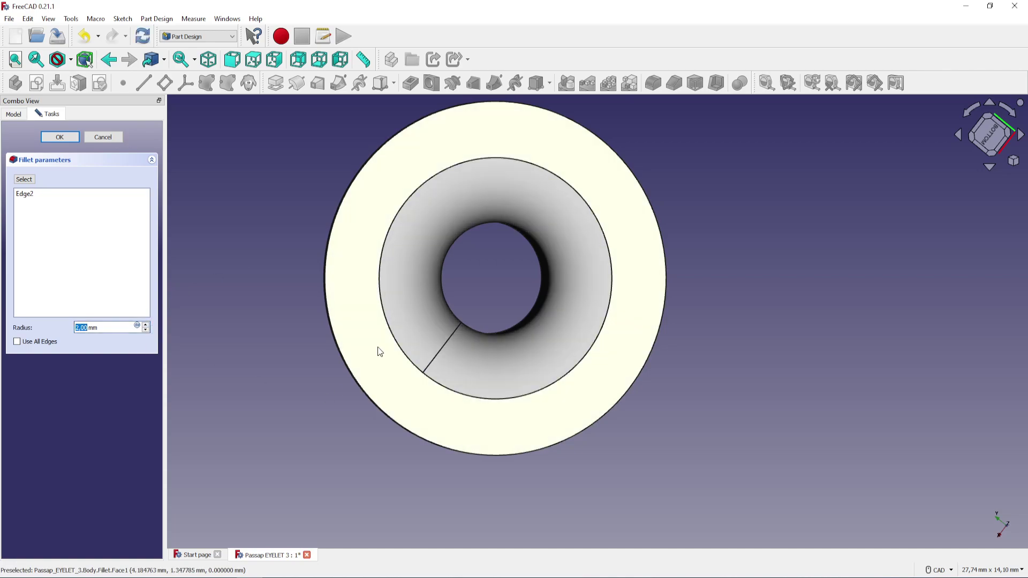
{"action": "scroll", "coordinate": [379, 349], "scroll_direction": "down", "scroll_amount": 5}
{"action": "middle_click_drag", "start_coordinate": [379, 348], "coordinate": [459, 344]}
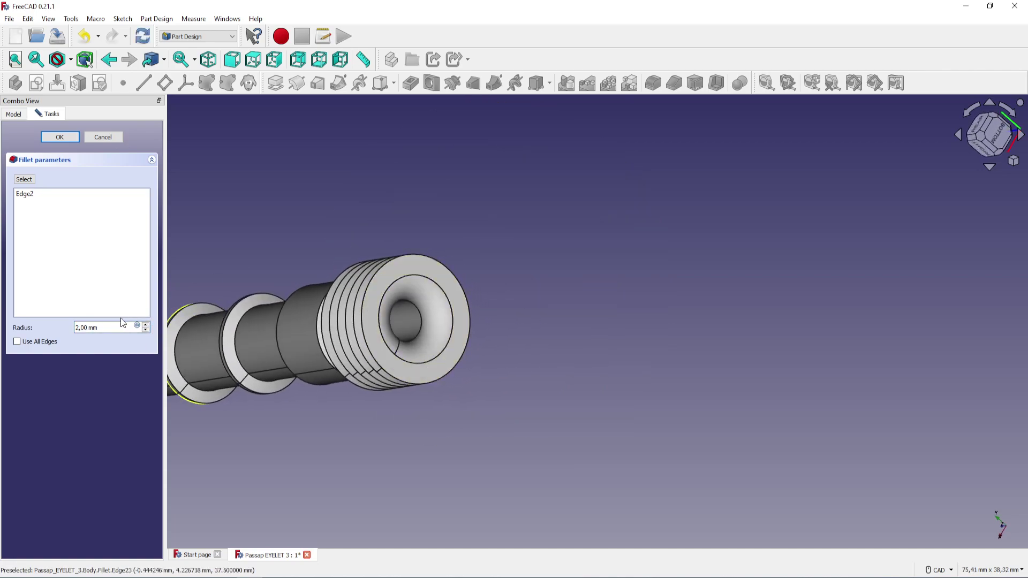
{"action": "left_click", "coordinate": [147, 325]}
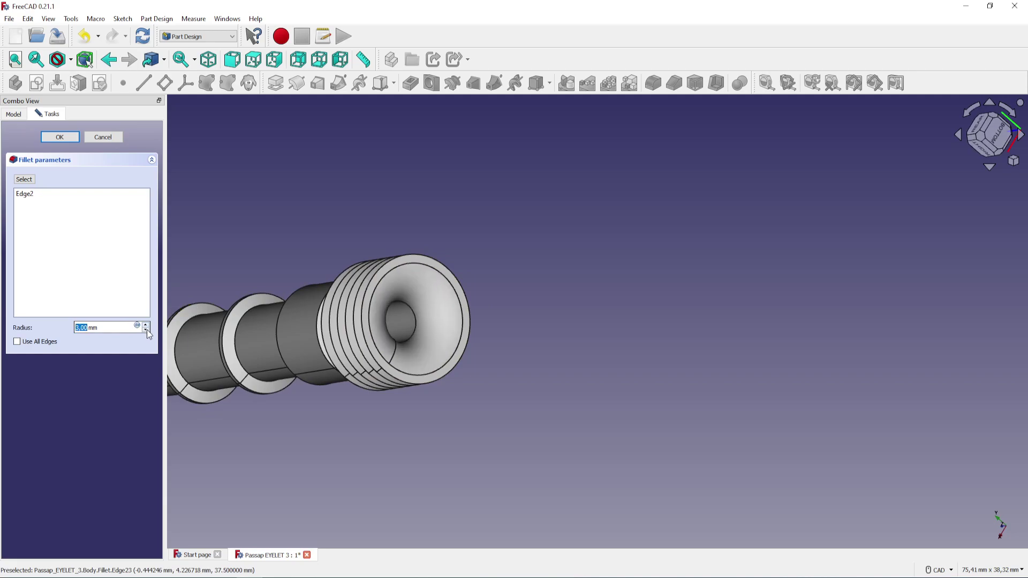
{"action": "left_click", "coordinate": [146, 331]}
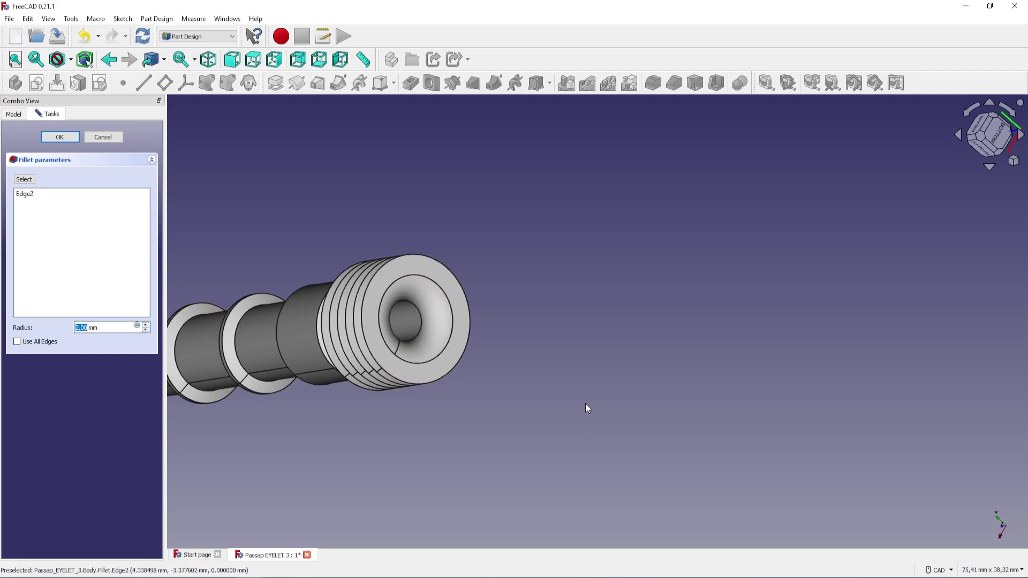
- Accept the 2 mm fillet, orbit to the narrow end and pick its bore edge
{"action": "left_click", "coordinate": [63, 137]}
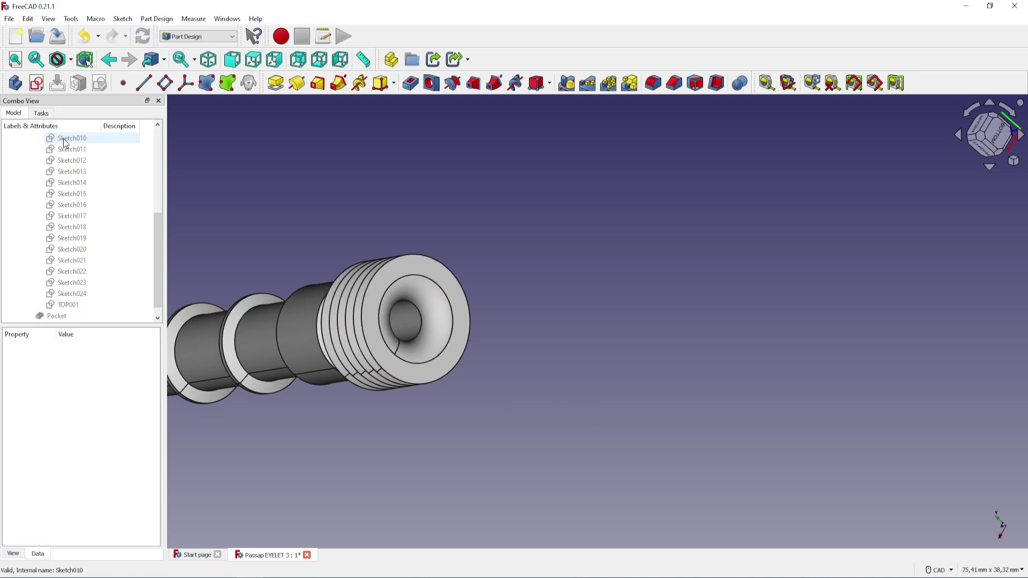
{"action": "middle_click_drag", "start_coordinate": [326, 309], "coordinate": [526, 292]}
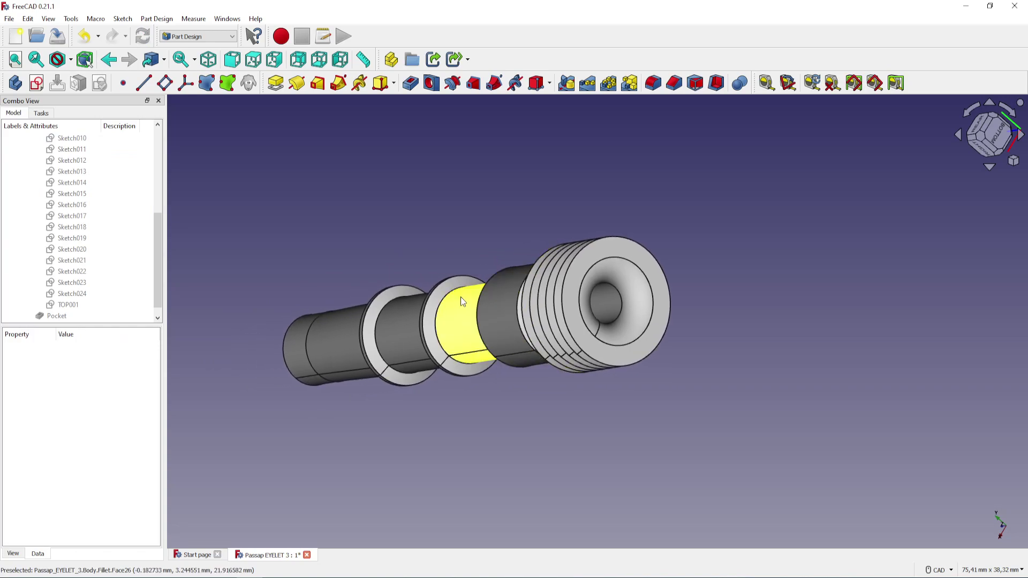
{"action": "mouse_move", "coordinate": [460, 296]}
{"action": "middle_mouse_down"}
{"action": "mouse_move", "coordinate": [563, 330]}
{"action": "mouse_move", "coordinate": [550, 372]}
{"action": "mouse_move", "coordinate": [562, 366]}
{"action": "middle_mouse_up"}
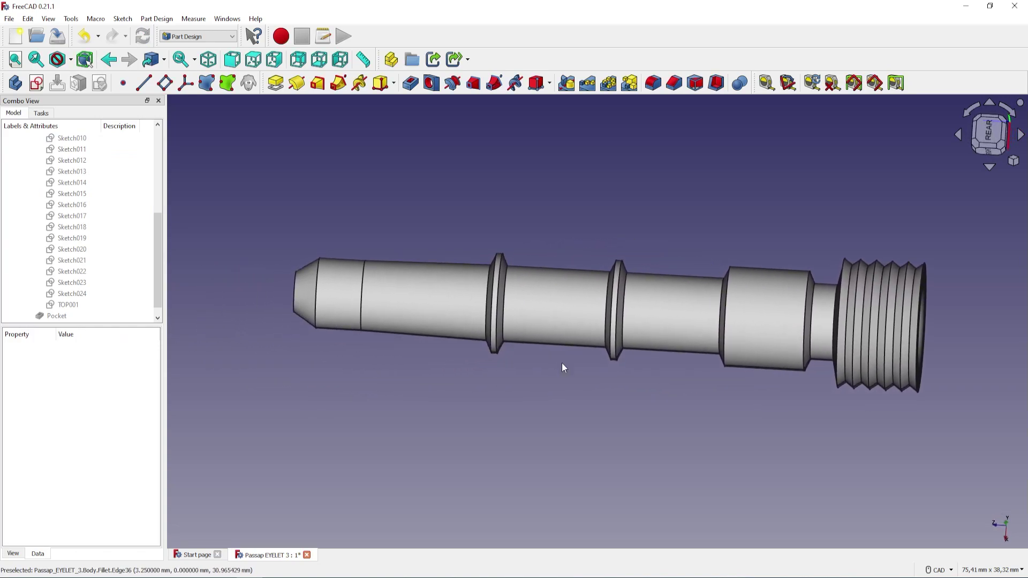
{"action": "mouse_move", "coordinate": [391, 317]}
{"action": "middle_mouse_down"}
{"action": "mouse_move", "coordinate": [551, 337]}
{"action": "mouse_move", "coordinate": [670, 329]}
{"action": "mouse_move", "coordinate": [667, 319]}
{"action": "mouse_move", "coordinate": [649, 348]}
{"action": "middle_mouse_up"}
{"action": "scroll", "coordinate": [363, 341], "scroll_direction": "up", "scroll_amount": 3}
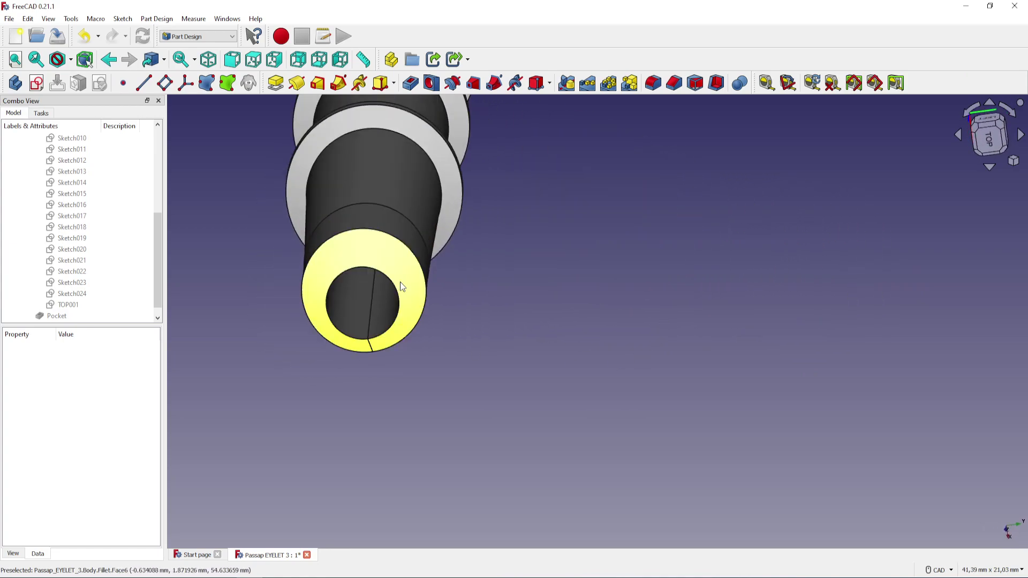
{"action": "middle_click_drag", "start_coordinate": [400, 281], "coordinate": [482, 358]}
{"action": "left_click", "coordinate": [446, 419]}
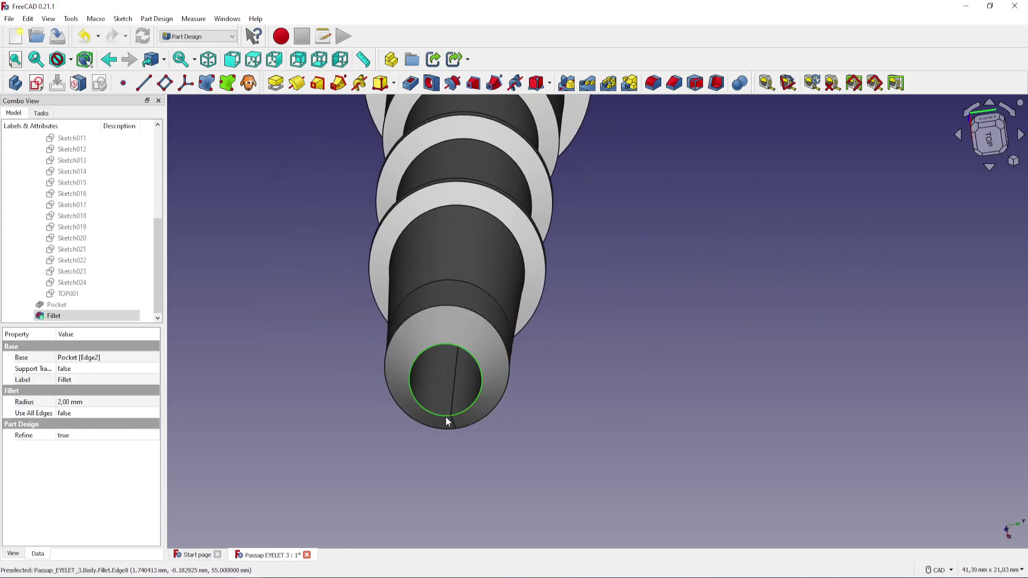
- Fillet the narrow-end bore edge at 0,40 mm after trying 0,2 and 0,3 mm
{"action": "left_click", "coordinate": [653, 83]}
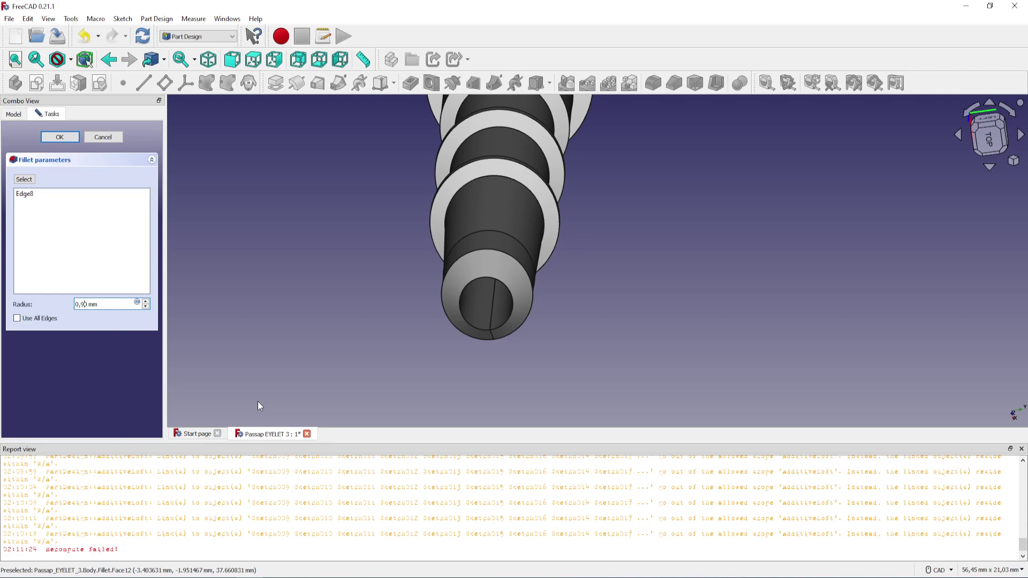
{"action": "type", "text": "2"}
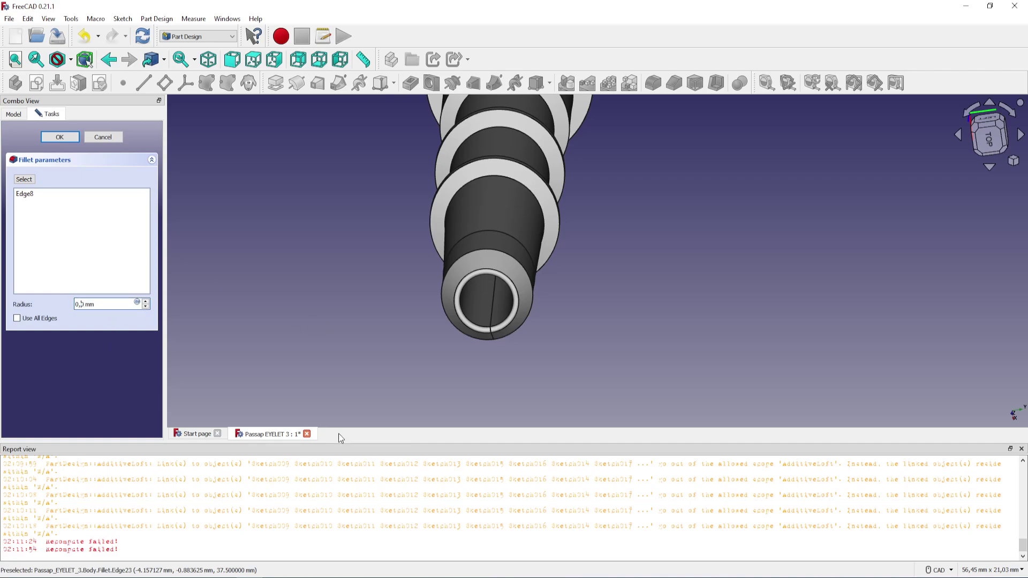
{"action": "type", "text": "30"}
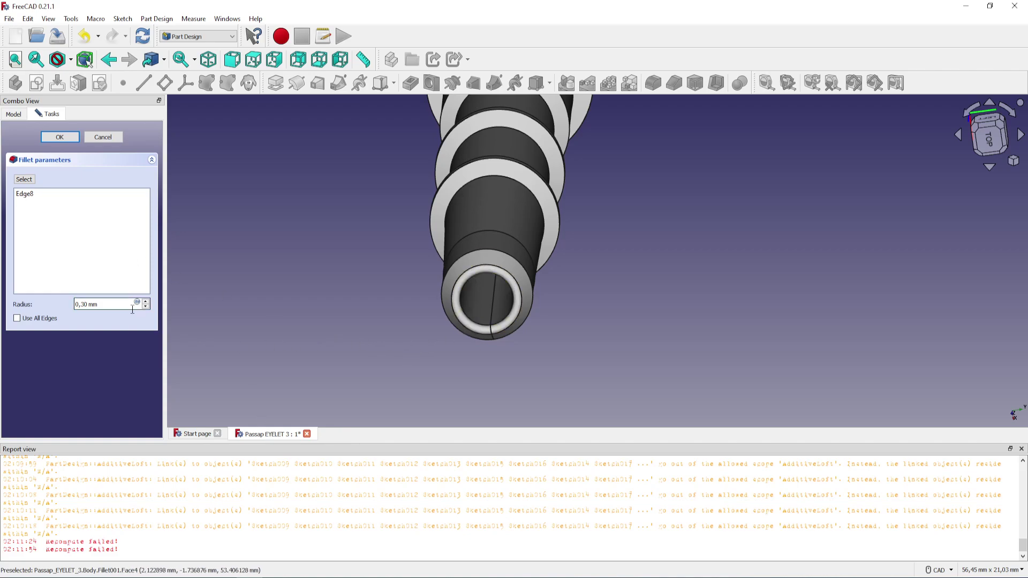
{"action": "mouse_move", "coordinate": [474, 353]}
{"action": "middle_mouse_down"}
{"action": "mouse_move", "coordinate": [264, 321]}
{"action": "mouse_move", "coordinate": [281, 350]}
{"action": "mouse_move", "coordinate": [340, 374]}
{"action": "mouse_move", "coordinate": [563, 335]}
{"action": "mouse_move", "coordinate": [421, 358]}
{"action": "middle_mouse_up"}
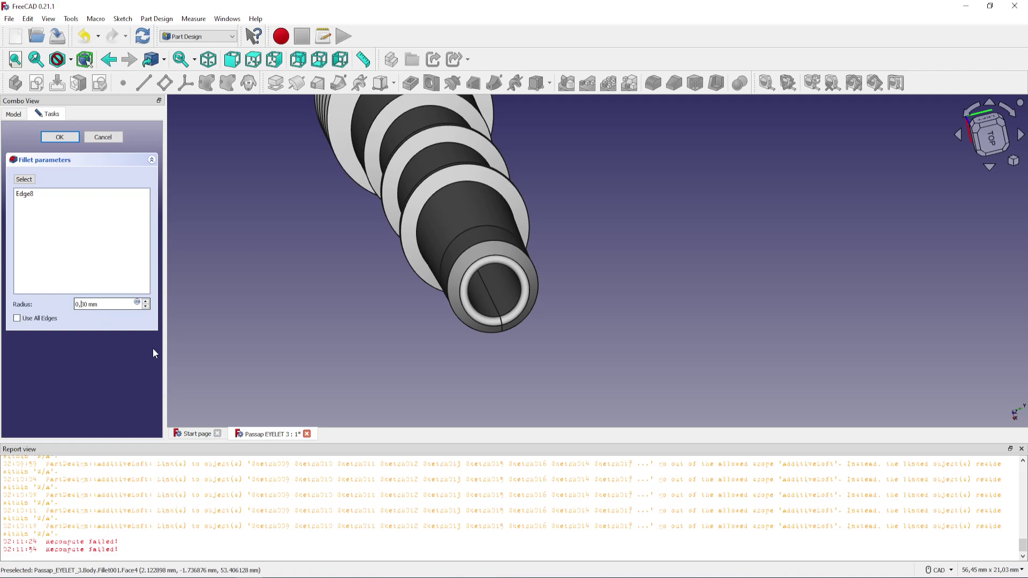
{"action": "key", "text": "Delete"}
{"action": "type", "text": "4"}
{"action": "mouse_move", "coordinate": [534, 383]}
{"action": "middle_mouse_down"}
{"action": "mouse_move", "coordinate": [480, 371]}
{"action": "mouse_move", "coordinate": [418, 317]}
{"action": "mouse_move", "coordinate": [445, 294]}
{"action": "mouse_move", "coordinate": [544, 268]}
{"action": "mouse_move", "coordinate": [409, 332]}
{"action": "mouse_move", "coordinate": [396, 381]}
{"action": "mouse_move", "coordinate": [505, 367]}
{"action": "middle_mouse_up"}
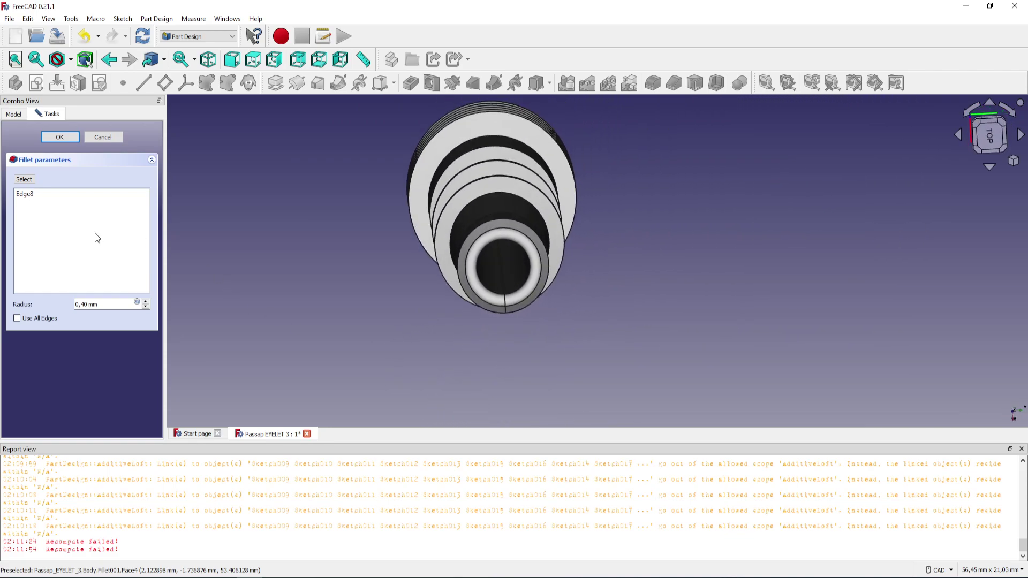
- Accept the 0.40 mm bore fillet, close the Report view, and orbit to view the eyelet
{"action": "left_click", "coordinate": [65, 138]}
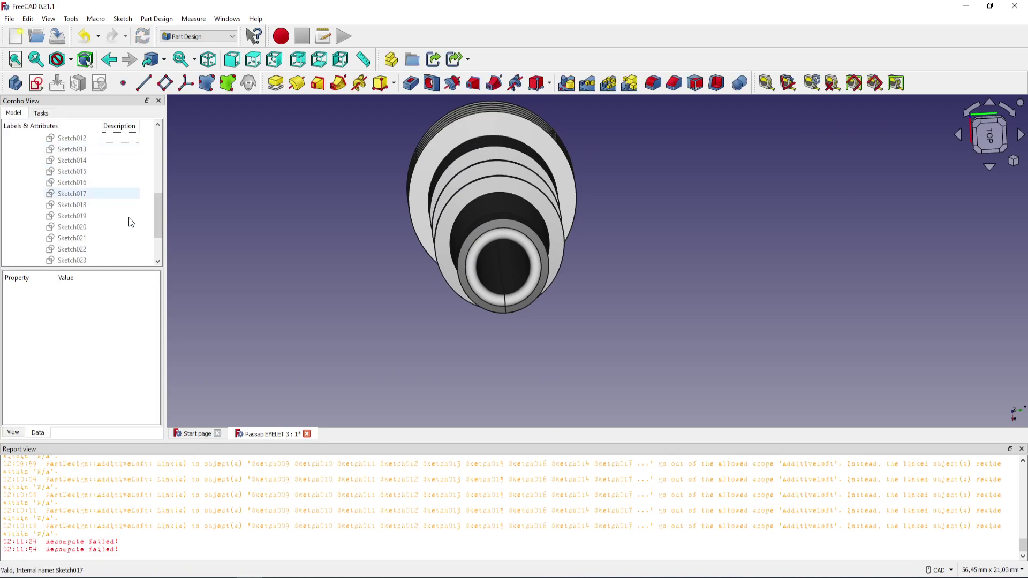
{"action": "scroll", "coordinate": [518, 317], "scroll_direction": "down", "scroll_amount": 2}
{"action": "right_click", "coordinate": [469, 333]}
{"action": "mouse_move", "coordinate": [468, 333]}
{"action": "middle_mouse_down"}
{"action": "mouse_move", "coordinate": [391, 321]}
{"action": "mouse_move", "coordinate": [139, 349]}
{"action": "mouse_move", "coordinate": [739, 394]}
{"action": "mouse_move", "coordinate": [763, 344]}
{"action": "mouse_move", "coordinate": [637, 346]}
{"action": "middle_mouse_up"}
{"action": "left_click", "coordinate": [1021, 449]}
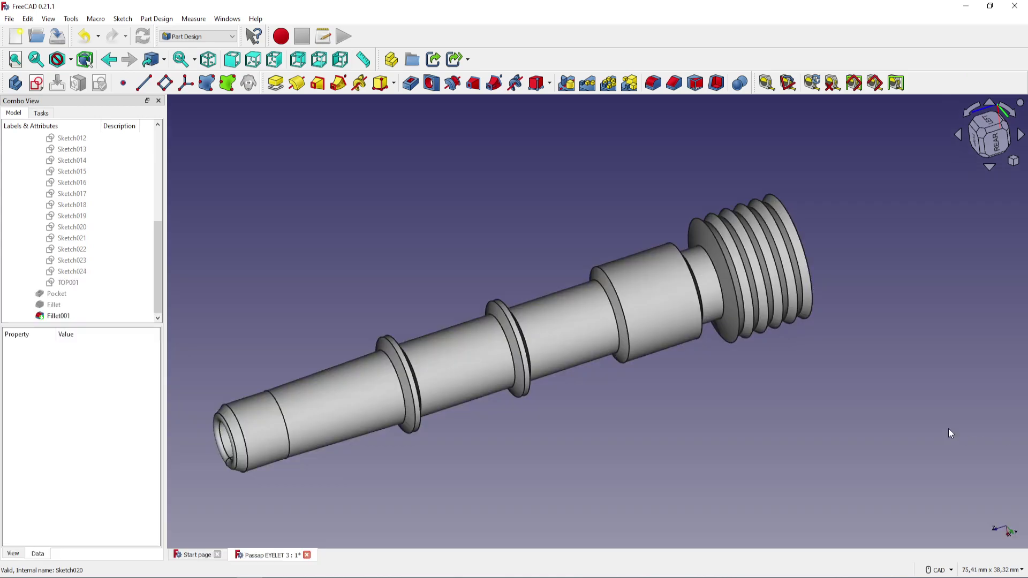
{"action": "scroll", "coordinate": [563, 337], "scroll_direction": "up", "scroll_amount": 1}
{"action": "scroll", "coordinate": [580, 321], "scroll_direction": "up", "scroll_amount": 2}
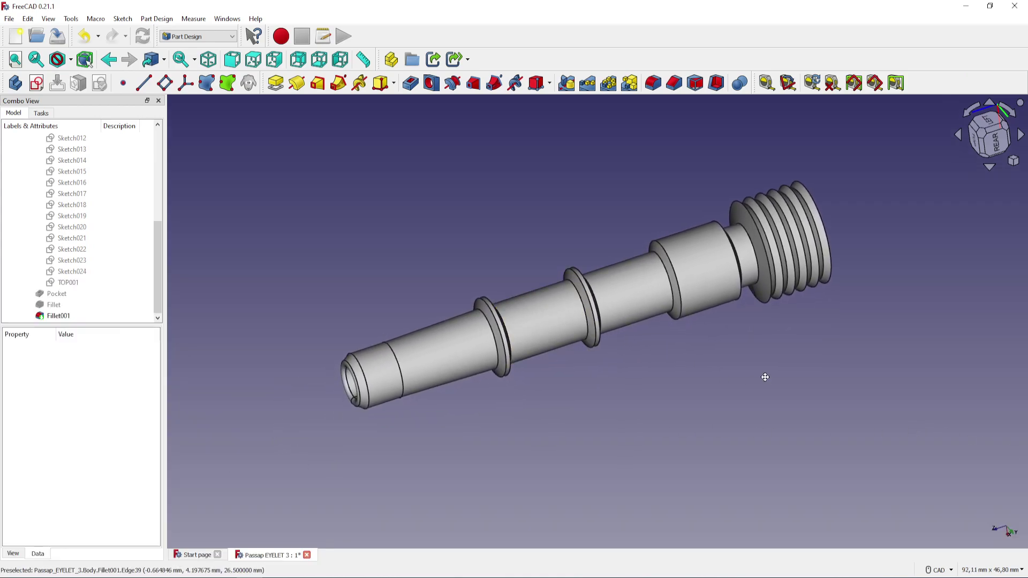
{"action": "mouse_move", "coordinate": [764, 375]}
{"action": "middle_mouse_down"}
{"action": "mouse_move", "coordinate": [656, 393]}
{"action": "mouse_move", "coordinate": [440, 361]}
{"action": "mouse_move", "coordinate": [727, 386]}
{"action": "middle_mouse_up"}
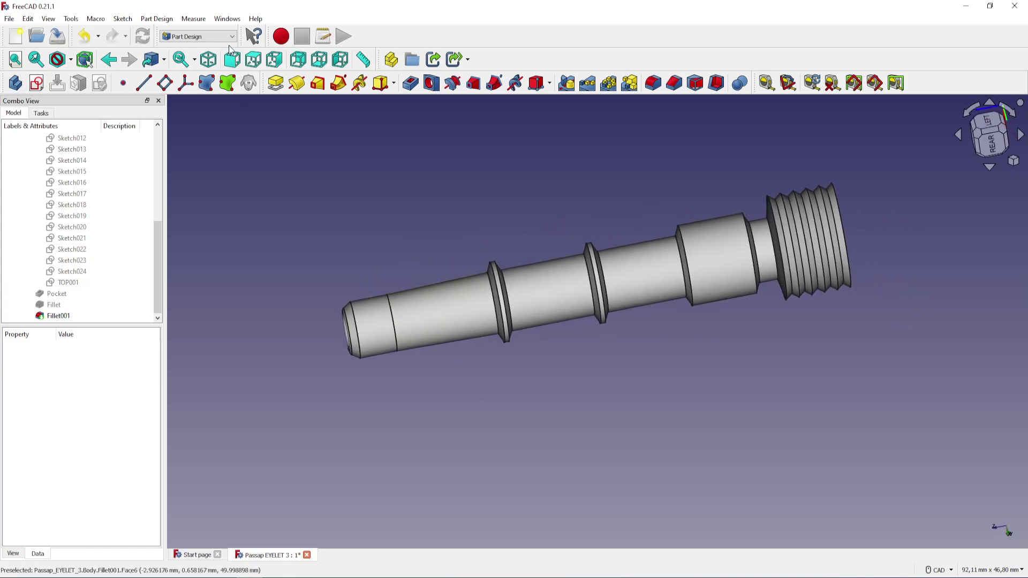
- In the Mesh workbench, tessellate Body into a 1055-point Body (Meshed) mesh and inspect it
{"action": "left_click", "coordinate": [201, 36]}
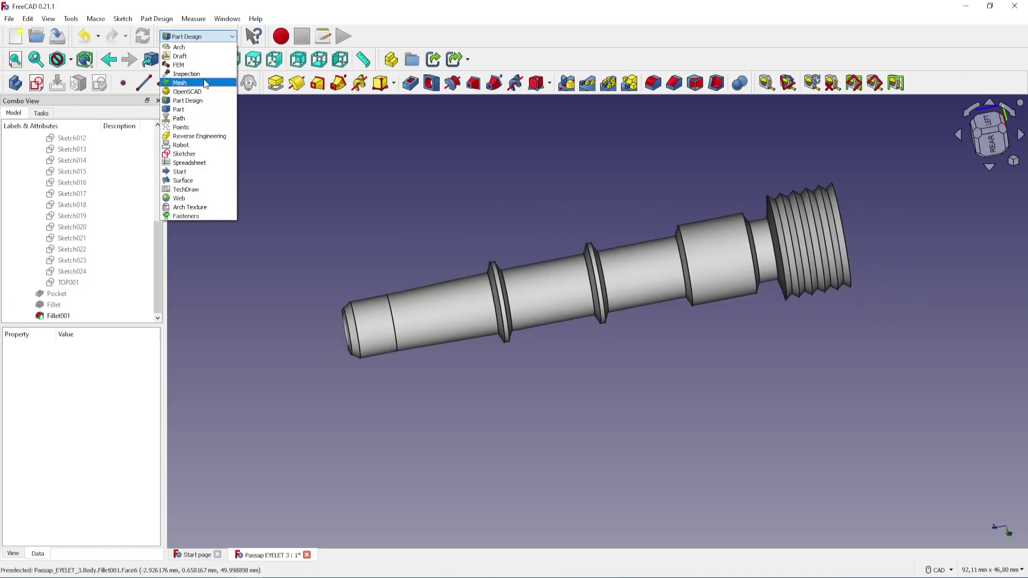
{"action": "left_click", "coordinate": [203, 81]}
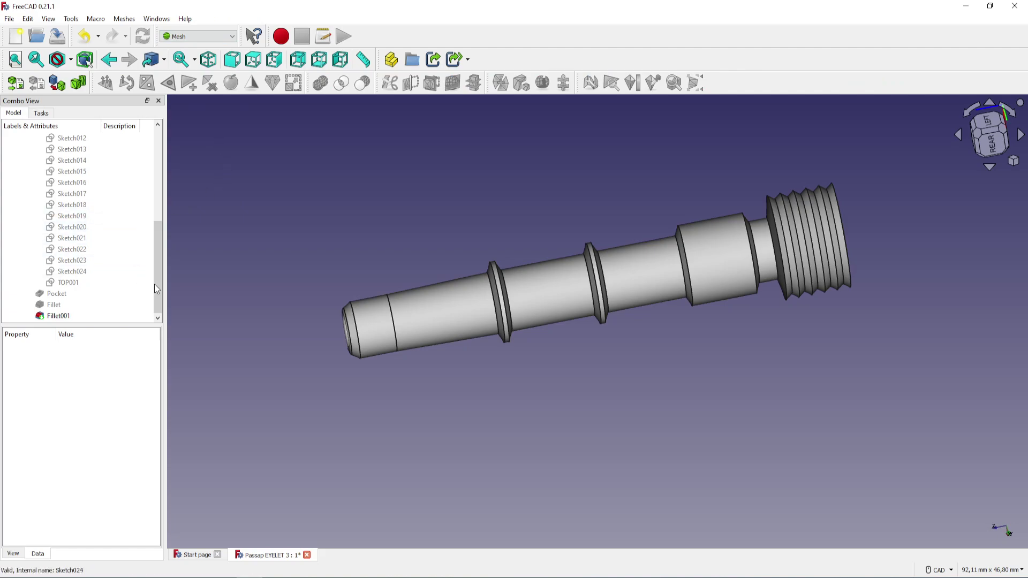
{"action": "left_click_drag", "start_coordinate": [157, 281], "coordinate": [157, 189]}
{"action": "left_click", "coordinate": [18, 150]}
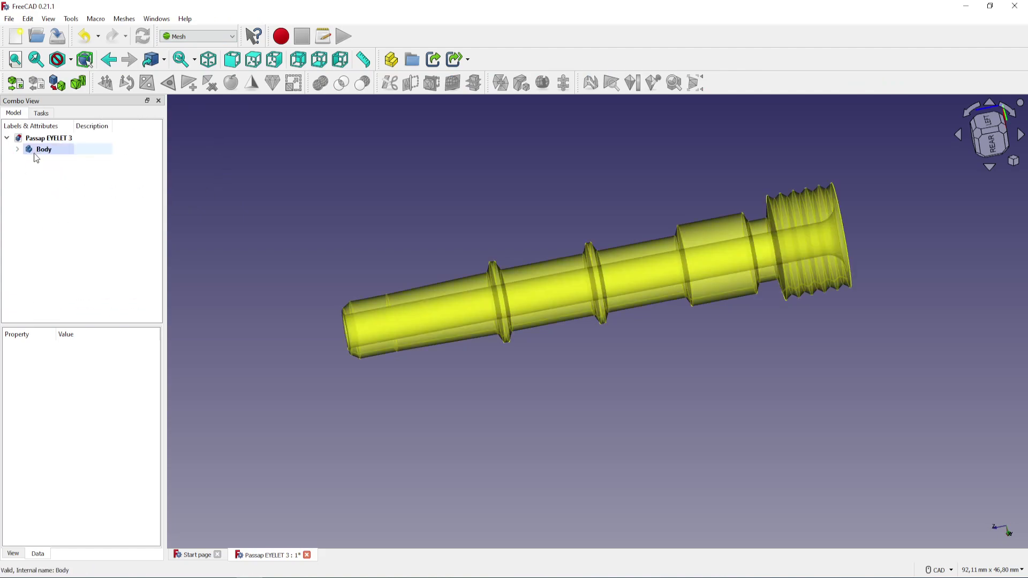
{"action": "left_click", "coordinate": [57, 84]}
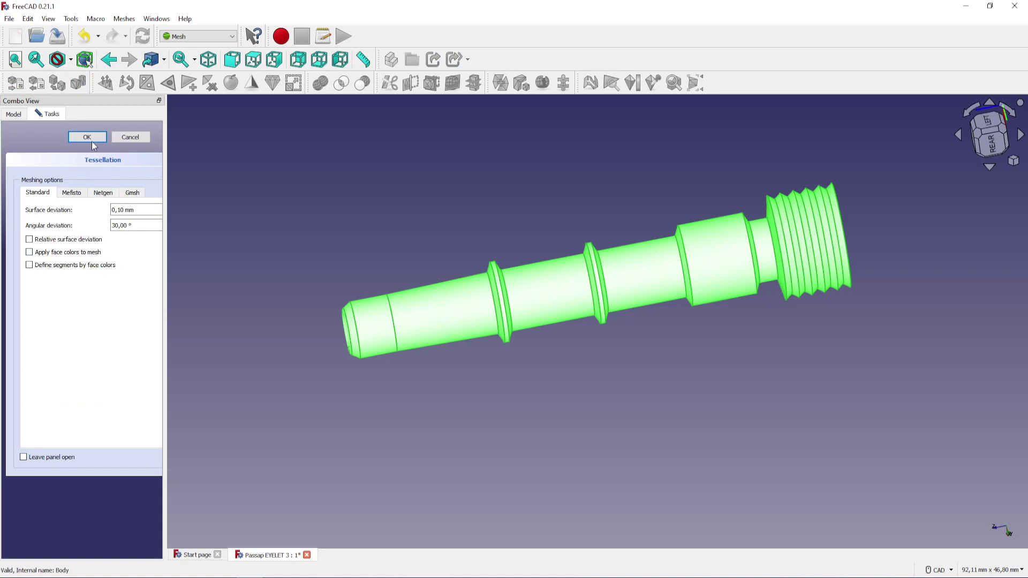
{"action": "left_click", "coordinate": [90, 138]}
{"action": "left_click", "coordinate": [64, 160]}
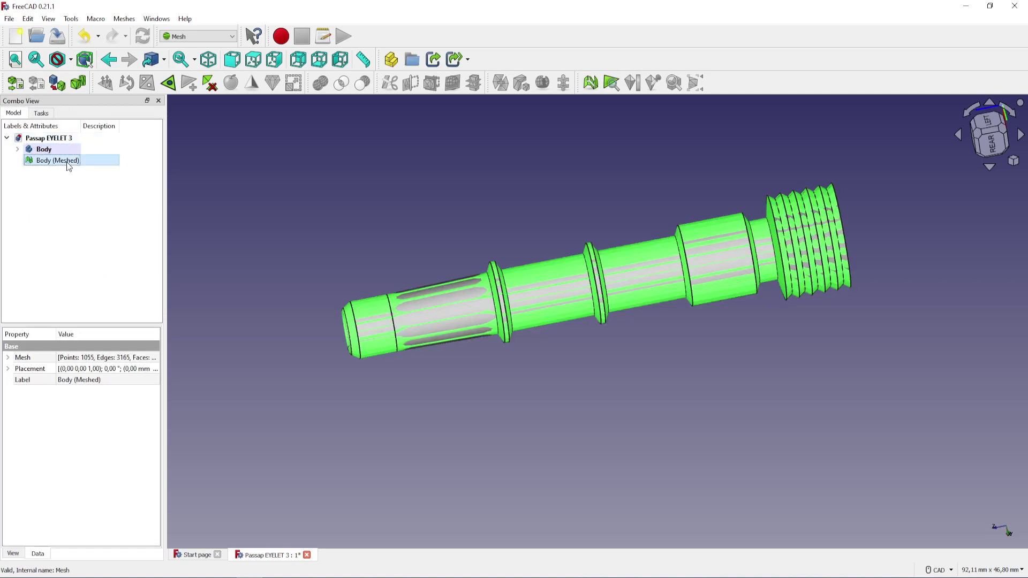
{"action": "mouse_move", "coordinate": [668, 405]}
{"action": "middle_mouse_down"}
{"action": "mouse_move", "coordinate": [576, 391]}
{"action": "mouse_move", "coordinate": [415, 340]}
{"action": "mouse_move", "coordinate": [287, 364]}
{"action": "mouse_move", "coordinate": [344, 436]}
{"action": "mouse_move", "coordinate": [506, 500]}
{"action": "mouse_move", "coordinate": [613, 477]}
{"action": "middle_mouse_up"}
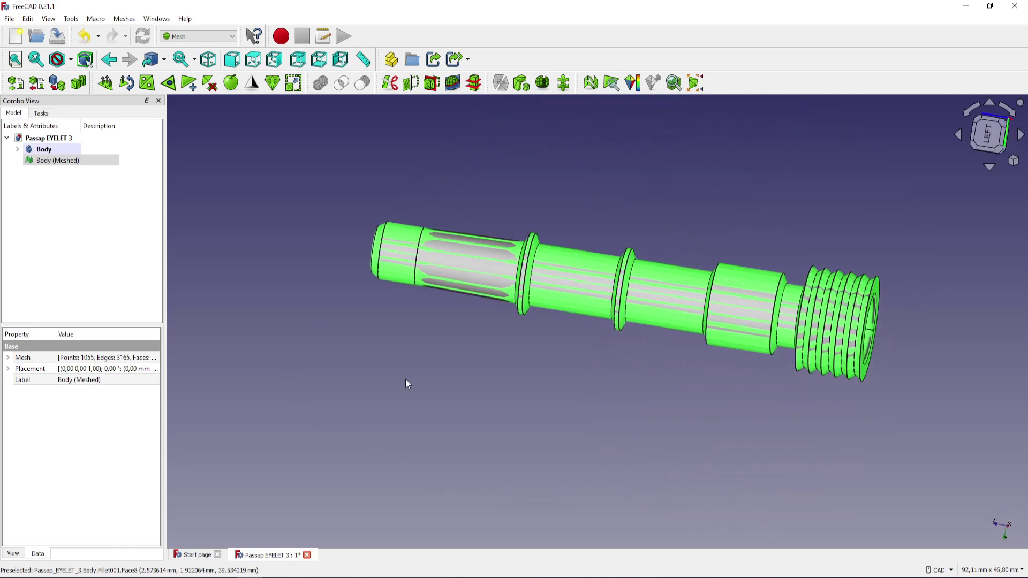
- Export Body (Meshed), editing the existing PASSAP EYELET STL file name to add FINAL VERSION
{"action": "right_click", "coordinate": [69, 163]}
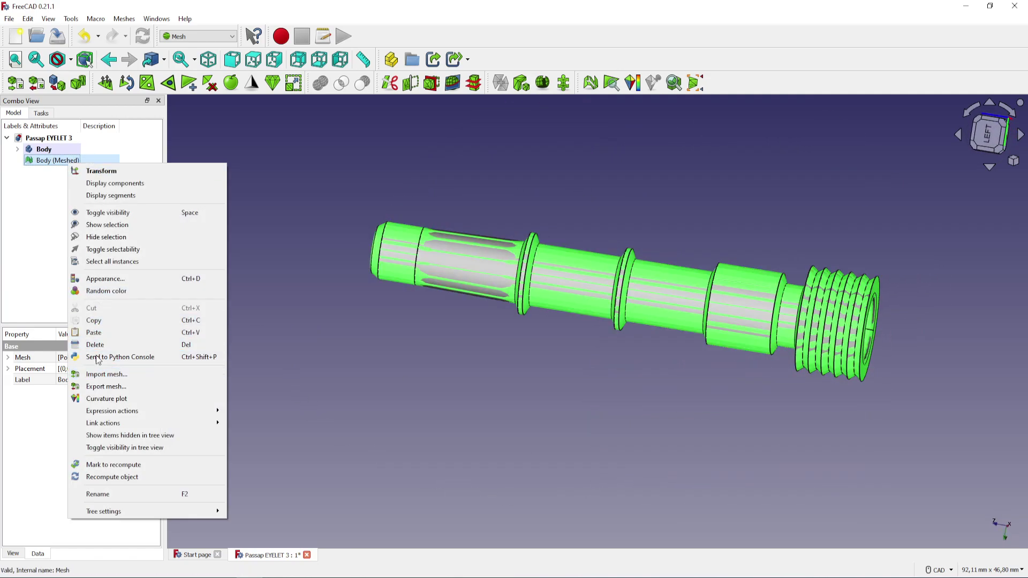
{"action": "left_click", "coordinate": [170, 389]}
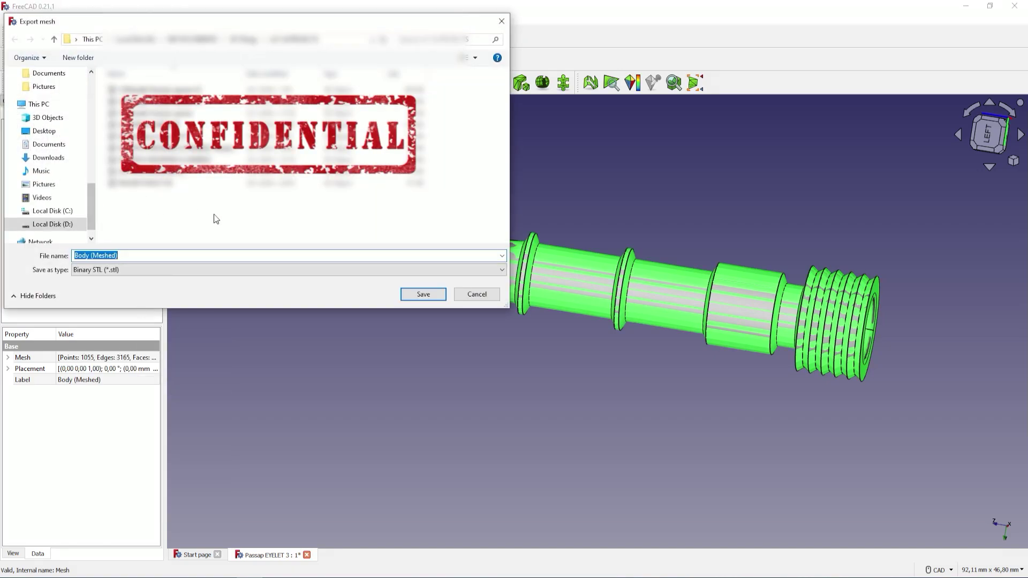
{"action": "left_click", "coordinate": [156, 184]}
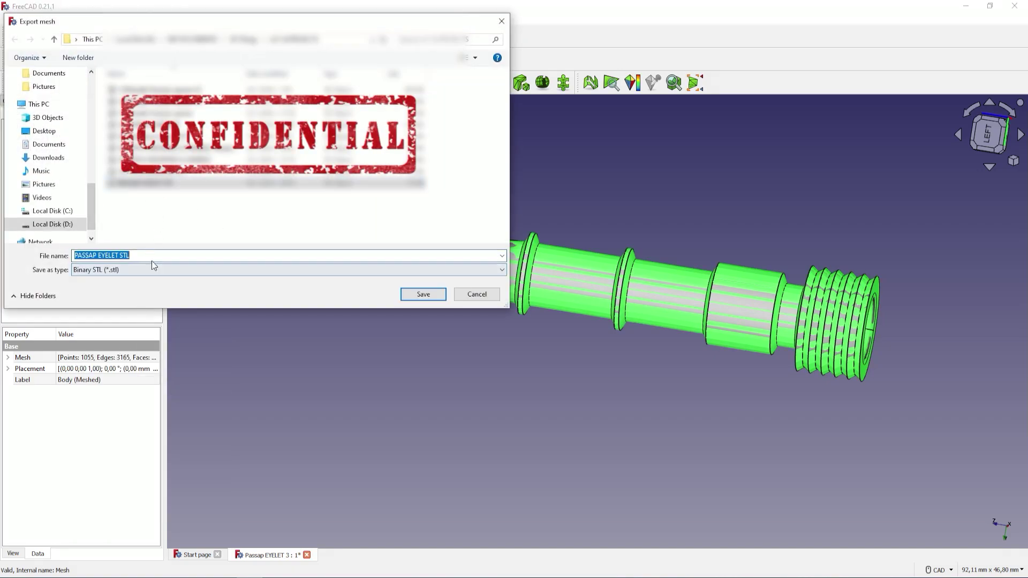
{"action": "left_click", "coordinate": [155, 258]}
{"action": "type", "text": "FINAL VERSION"}
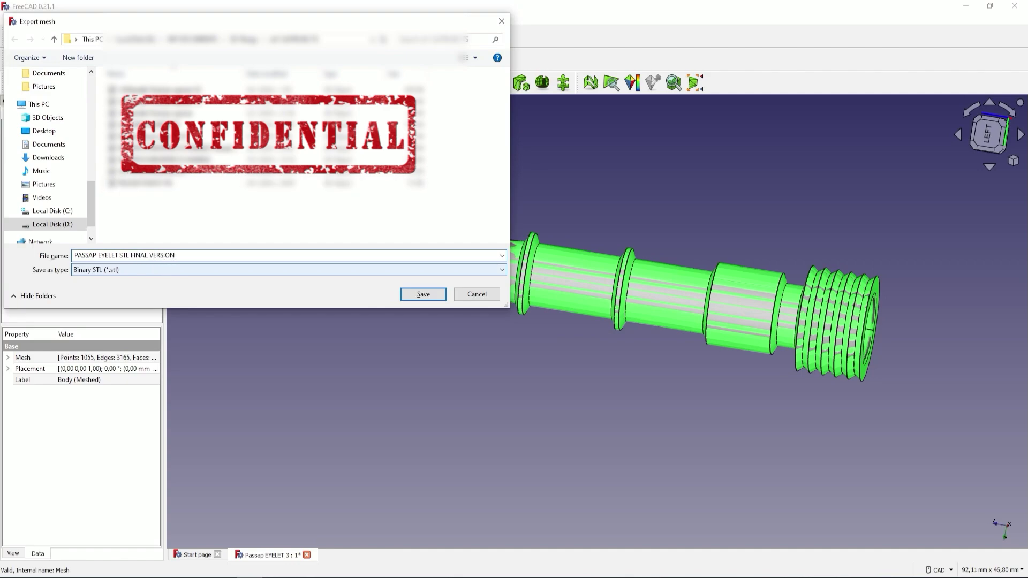
- Save the mesh as binary STL 'PASSAP EYELET STL FINAL VERSION'
{"action": "left_click", "coordinate": [418, 296]}
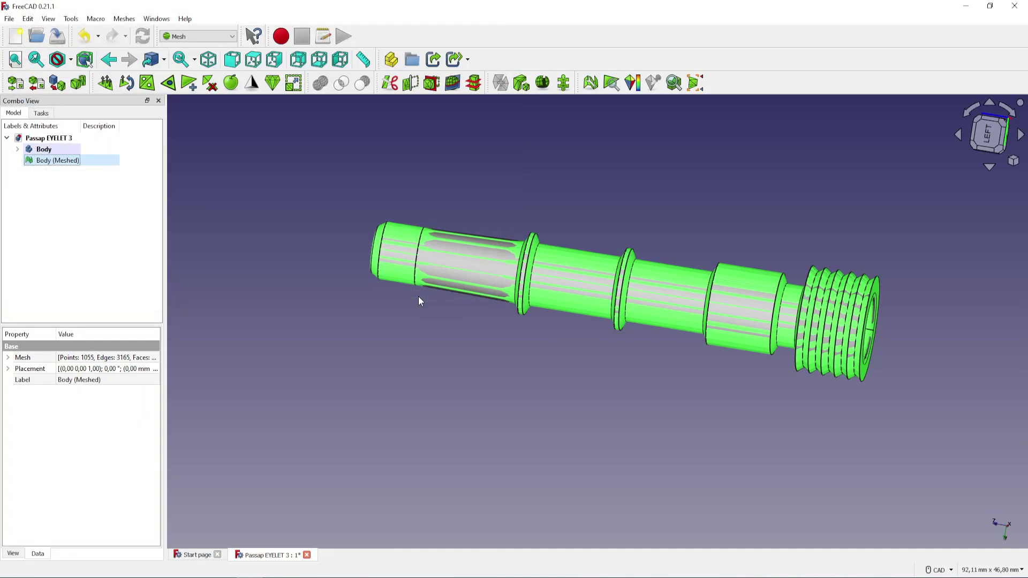